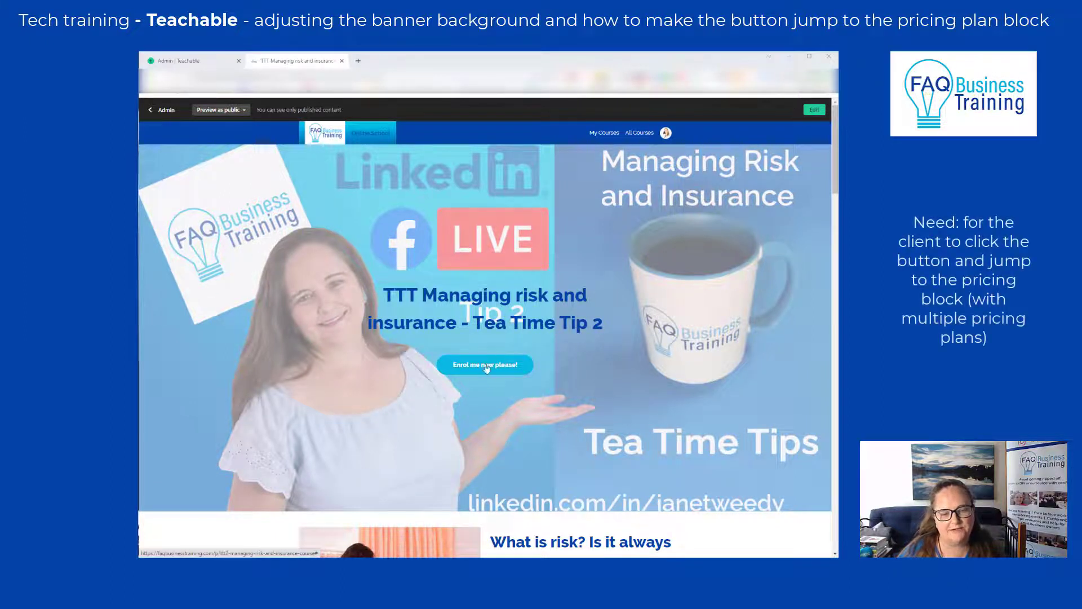
# Step: Test the banner's enrol button on the public sales page and review the pricing options further down the page
pyautogui.scroll(-15, 517, 361)
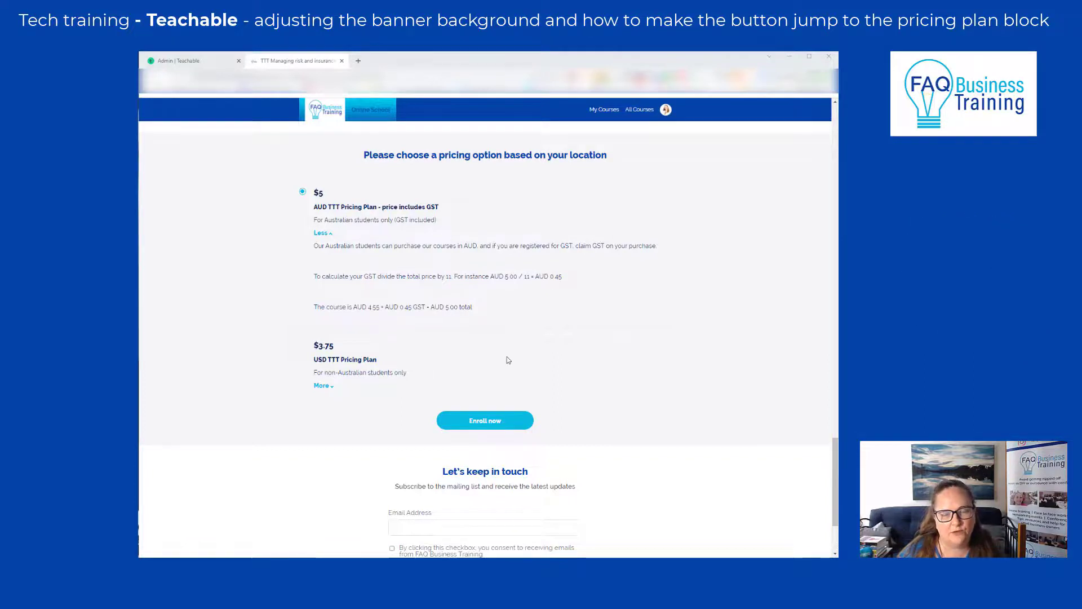
pyautogui.scroll(15, 508, 360)
pyautogui.scroll(6, 504, 363)
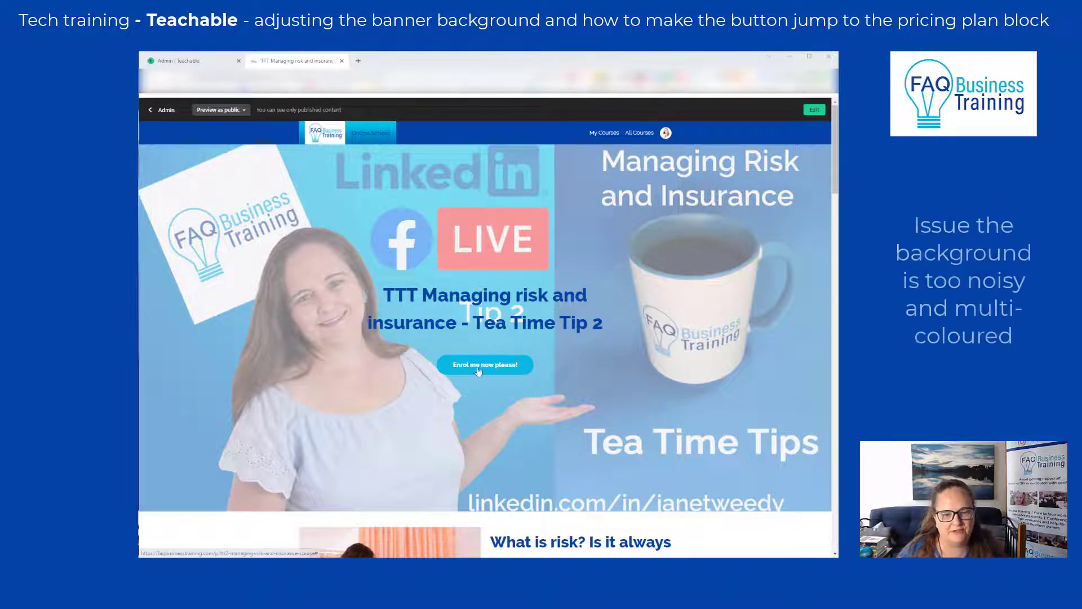
pyautogui.click(518, 363)
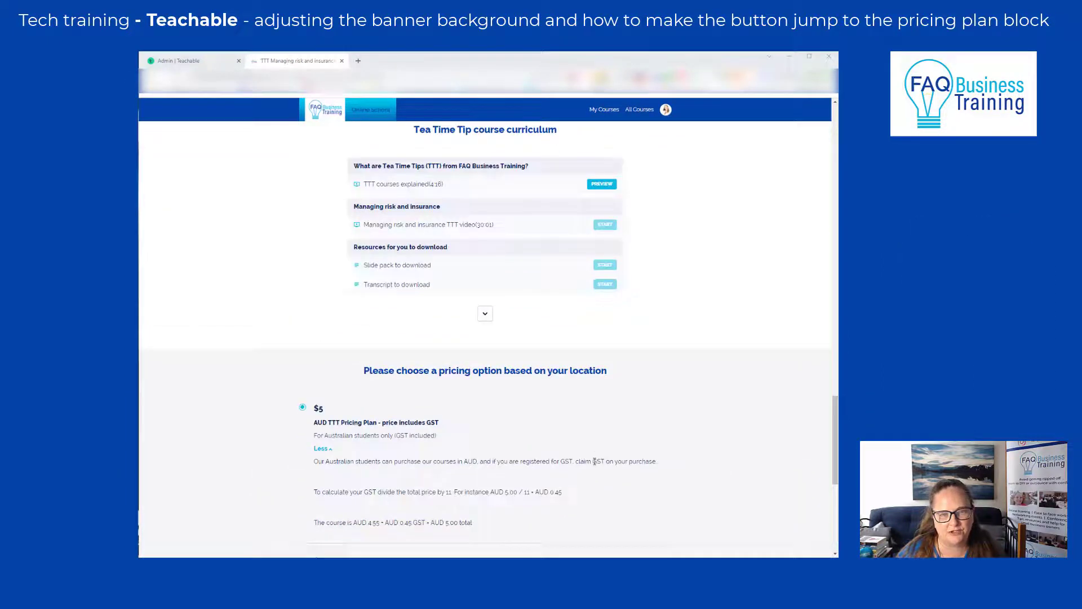
pyautogui.scroll(-3, 594, 461)
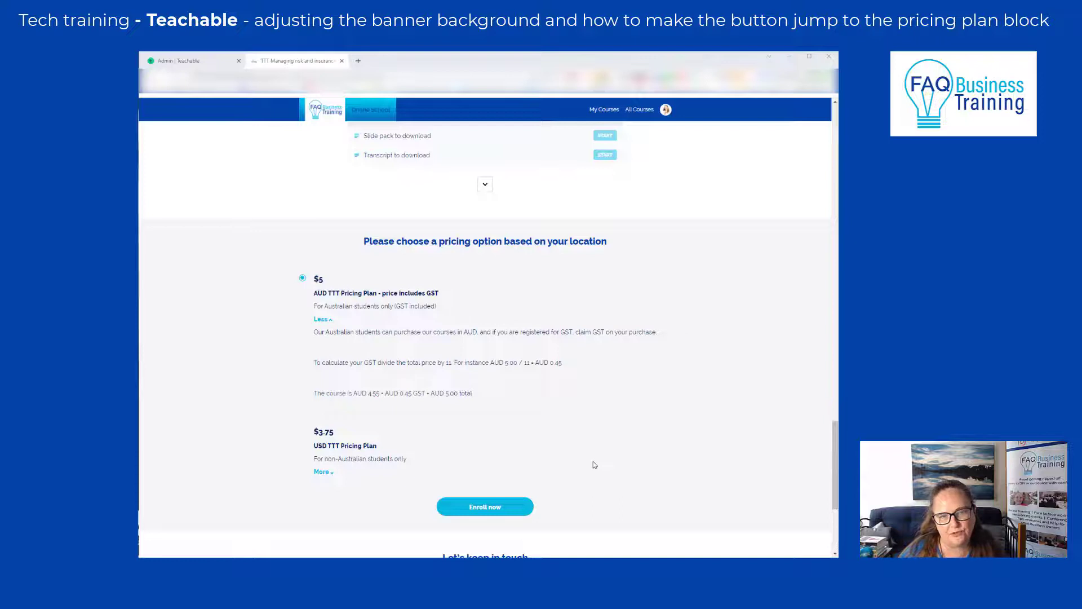
pyautogui.scroll(15, 593, 461)
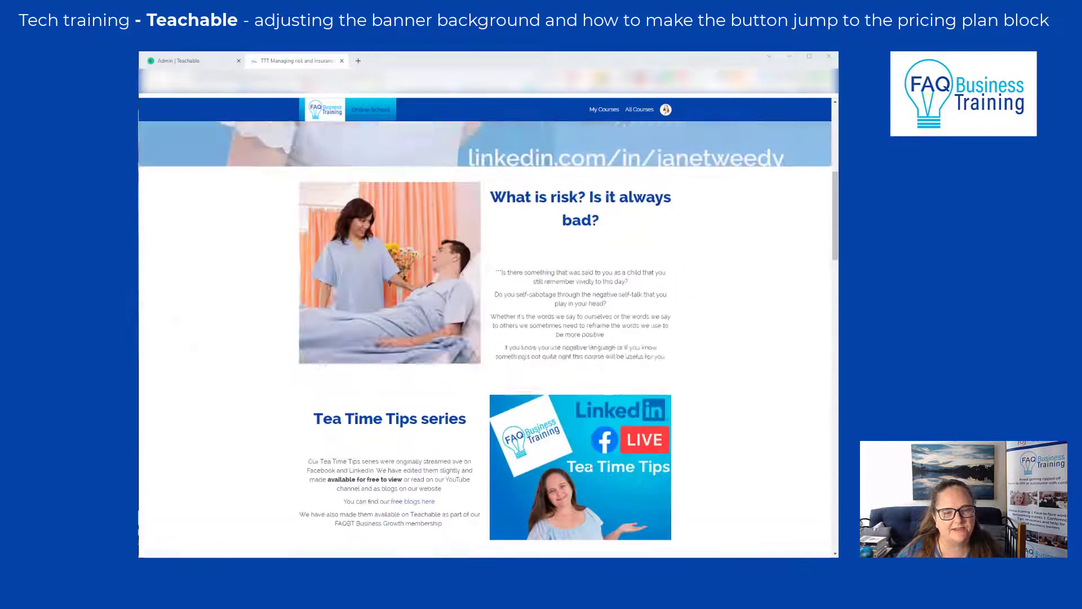
pyautogui.scroll(5, 591, 467)
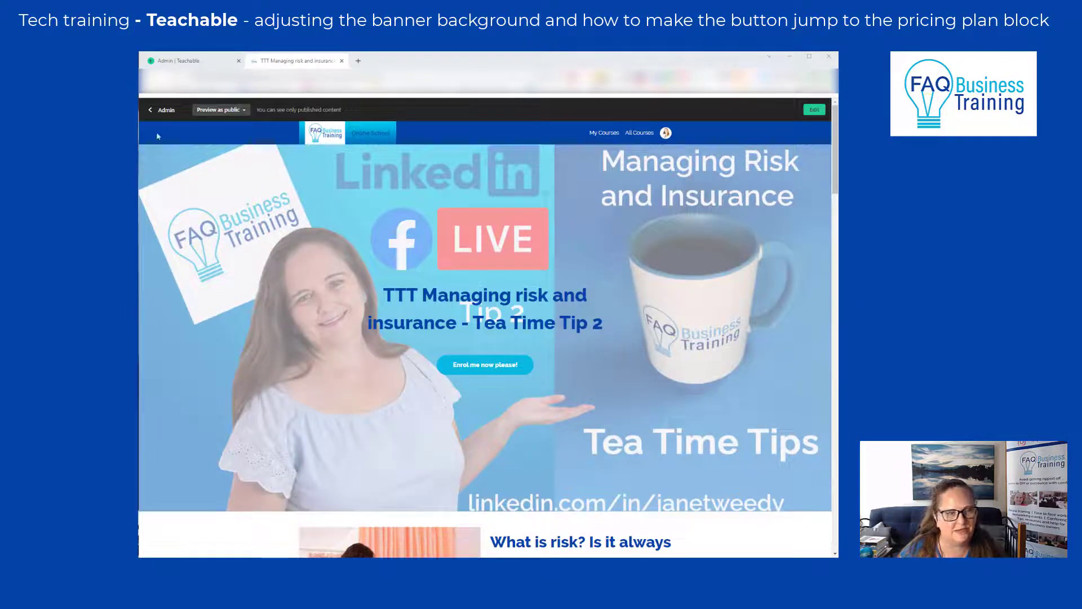
# Step: Switch to the school admin and open the sales page of the "TTT Managing risk and insurance" course for editing
pyautogui.click(180, 60)
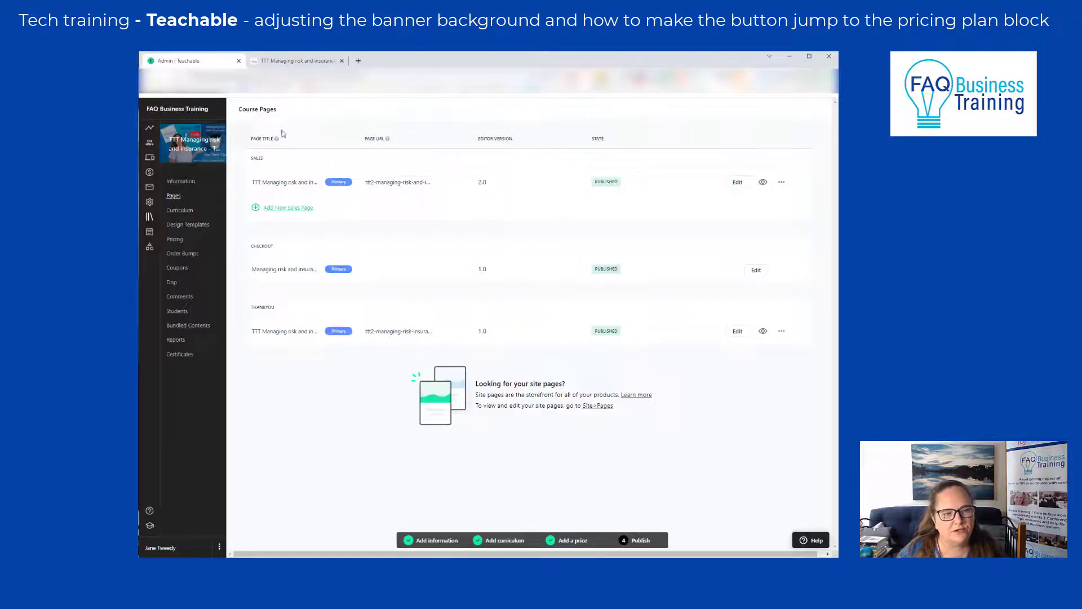
pyautogui.click(150, 218)
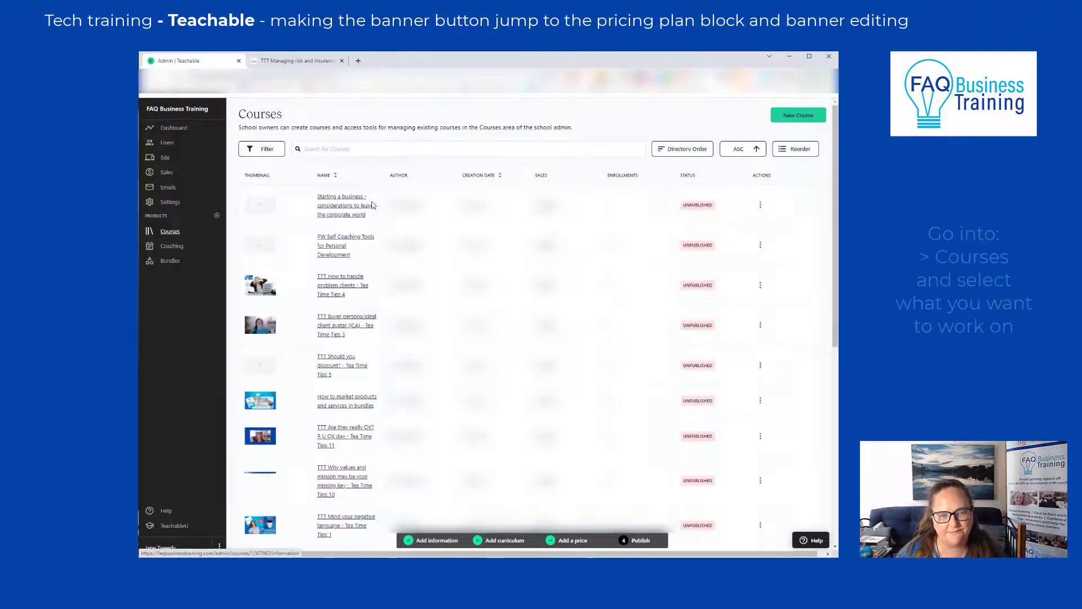
pyautogui.scroll(-5, 372, 310)
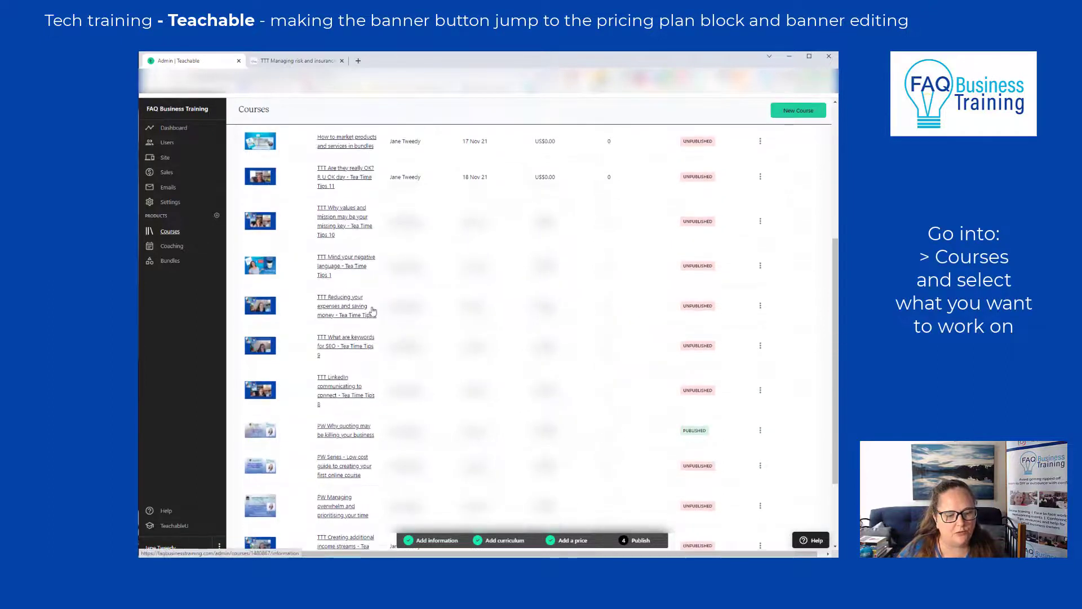
pyautogui.scroll(-2, 373, 310)
pyautogui.click(345, 477)
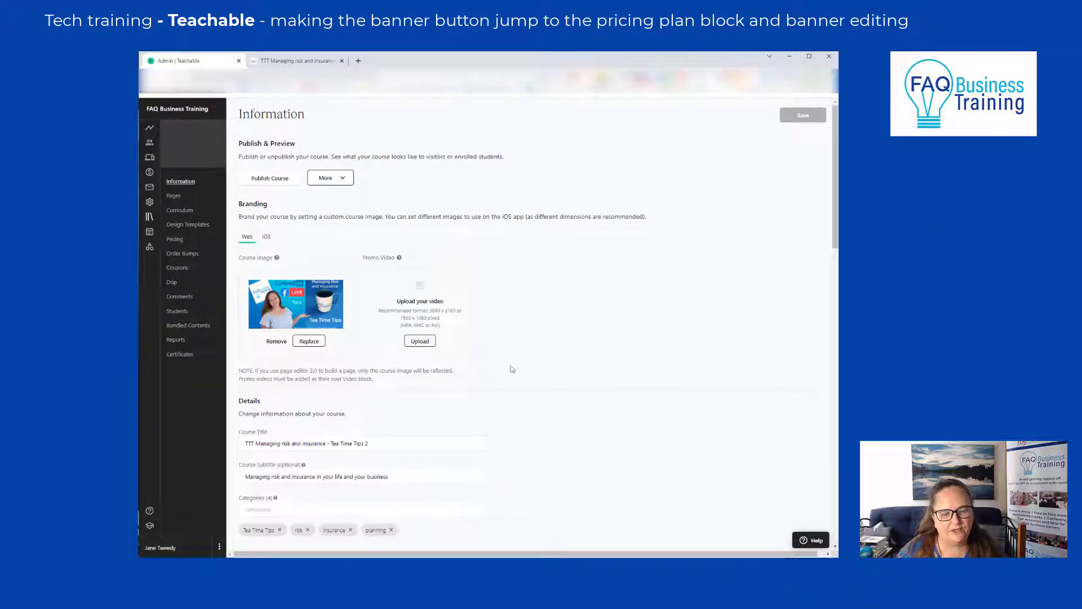
pyautogui.click(174, 196)
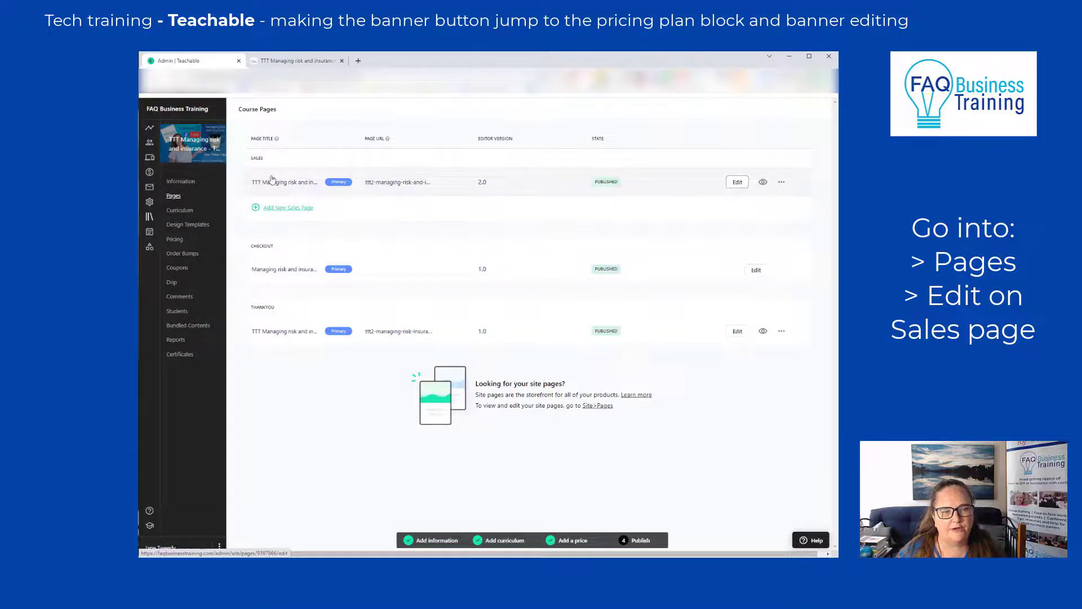
pyautogui.click(737, 182)
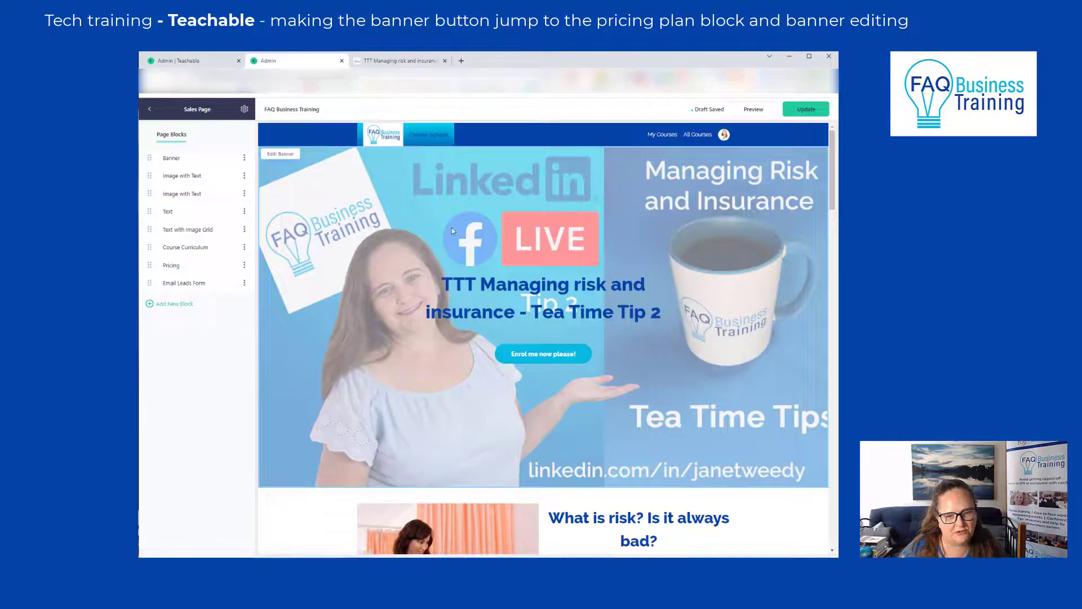
# Step: Open the Banner block's design settings, try an image opacity of 1 and return it to 0.5
pyautogui.click(212, 160)
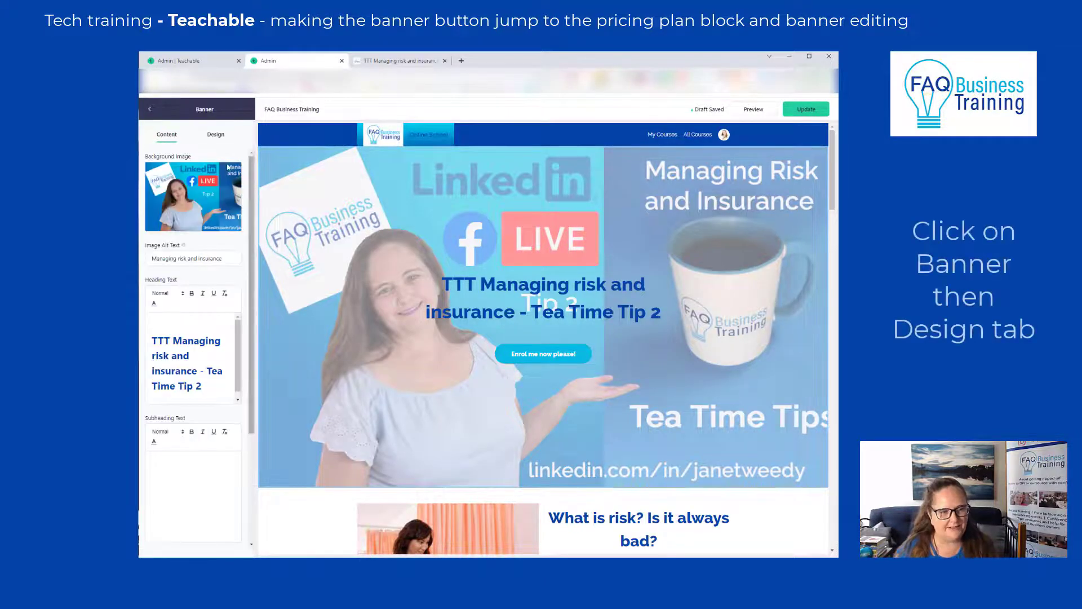
pyautogui.click(219, 138)
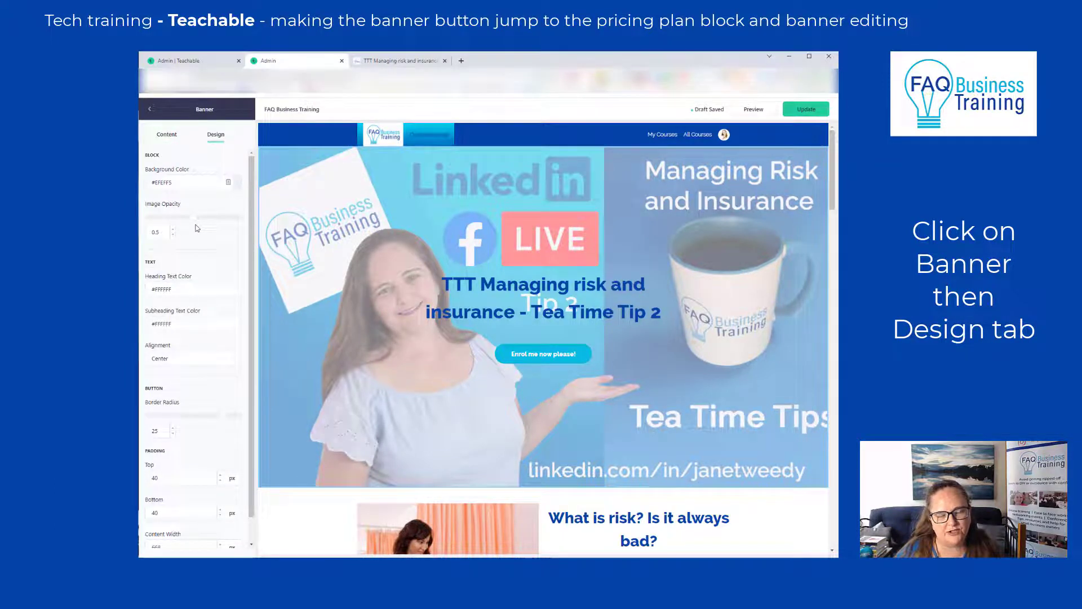
pyautogui.moveTo(195, 217); pyautogui.dragTo(254, 219)
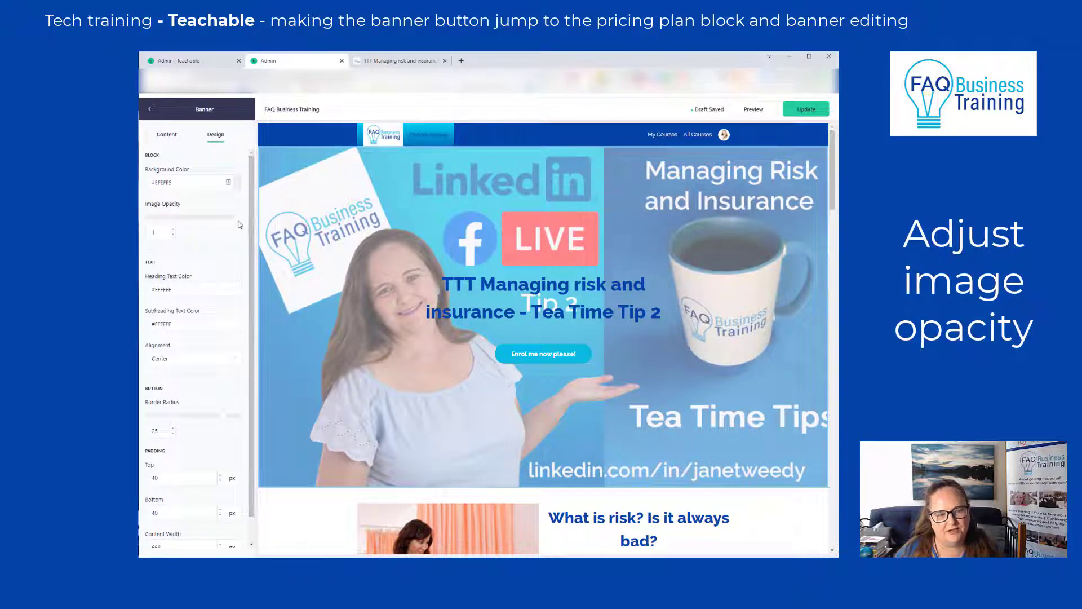
pyautogui.moveTo(237, 218); pyautogui.dragTo(191, 221)
# Step: Set the banner's background colour to #0443A8
pyautogui.click(178, 182)
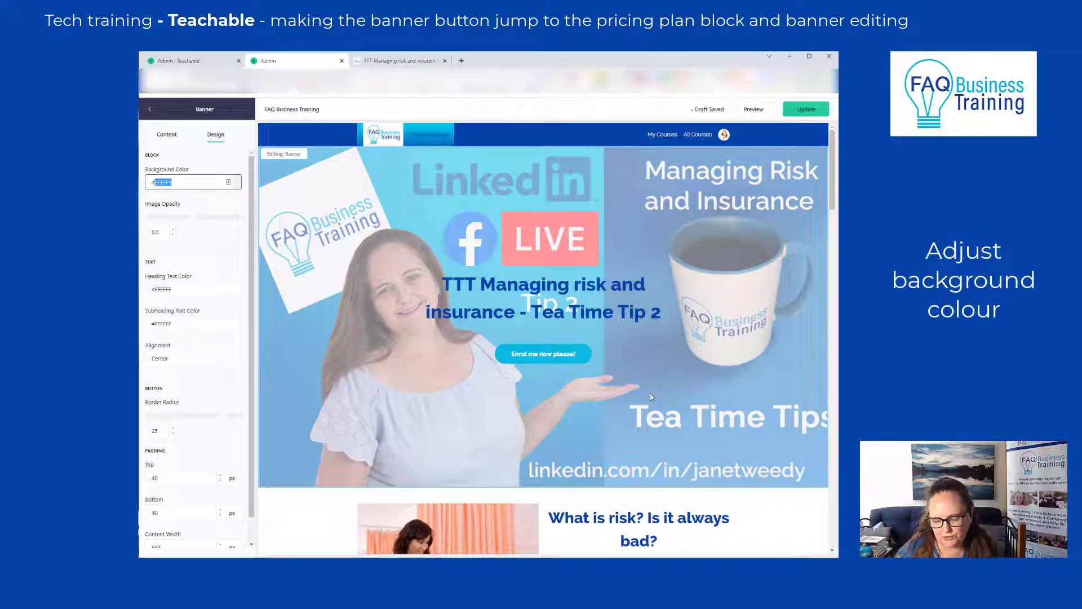
pyautogui.write('#0443A')
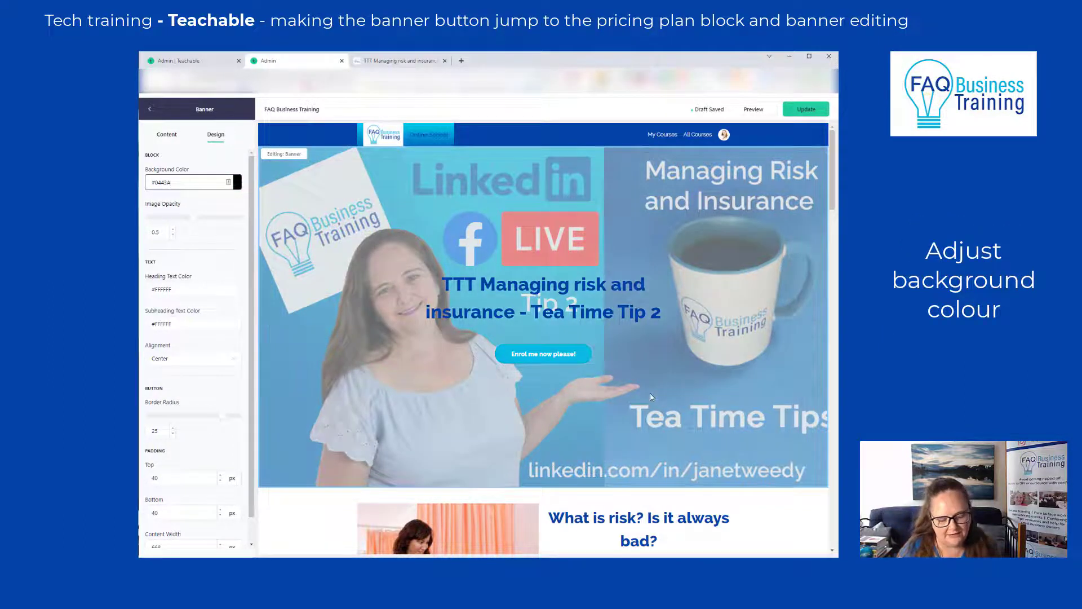
pyautogui.write('8')
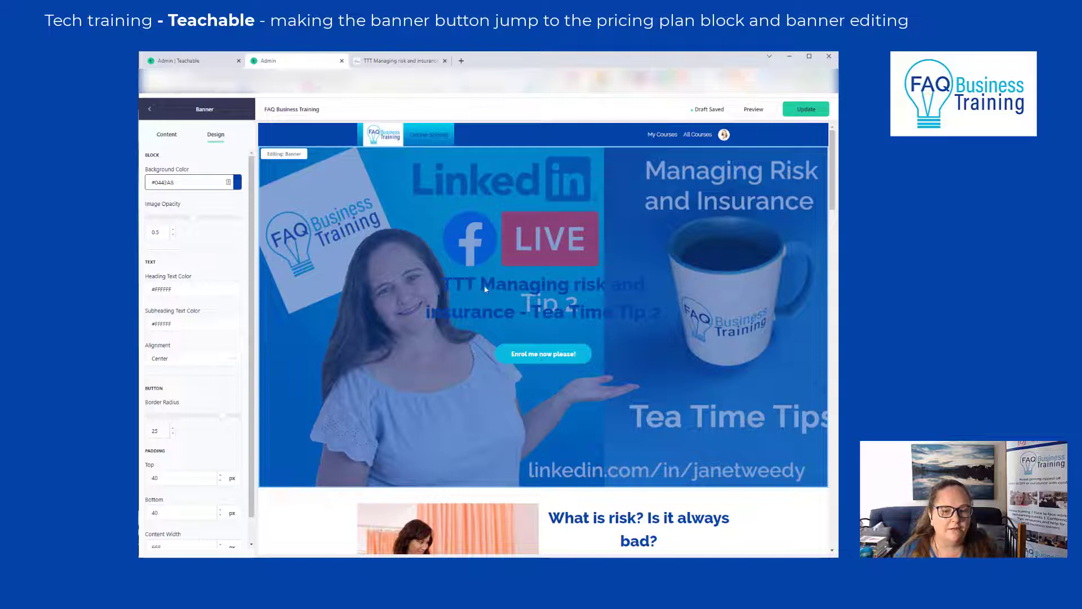
# Step: Set the banner's heading text colour in its design settings to near-white, RGB 250, 250, 250
pyautogui.doubleClick(199, 288)
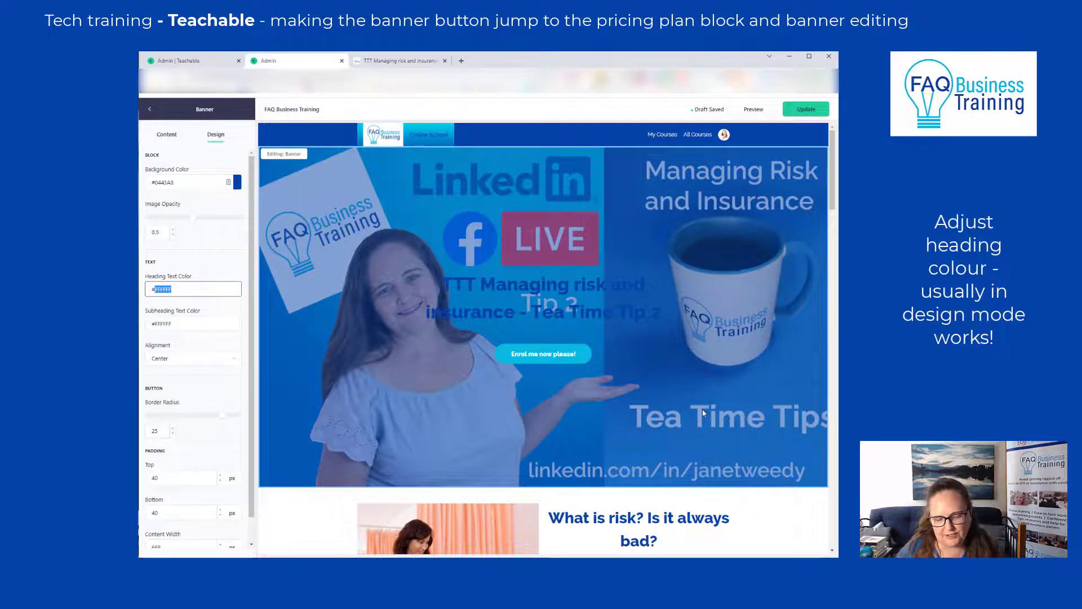
pyautogui.write('0')
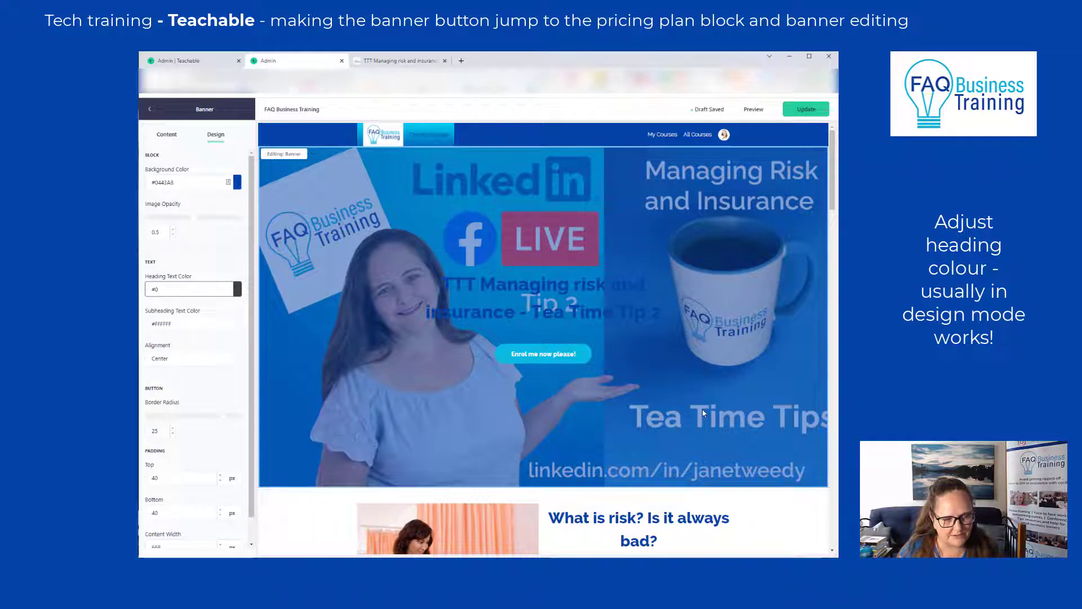
pyautogui.press('BackSpace')
pyautogui.press('BackSpace')
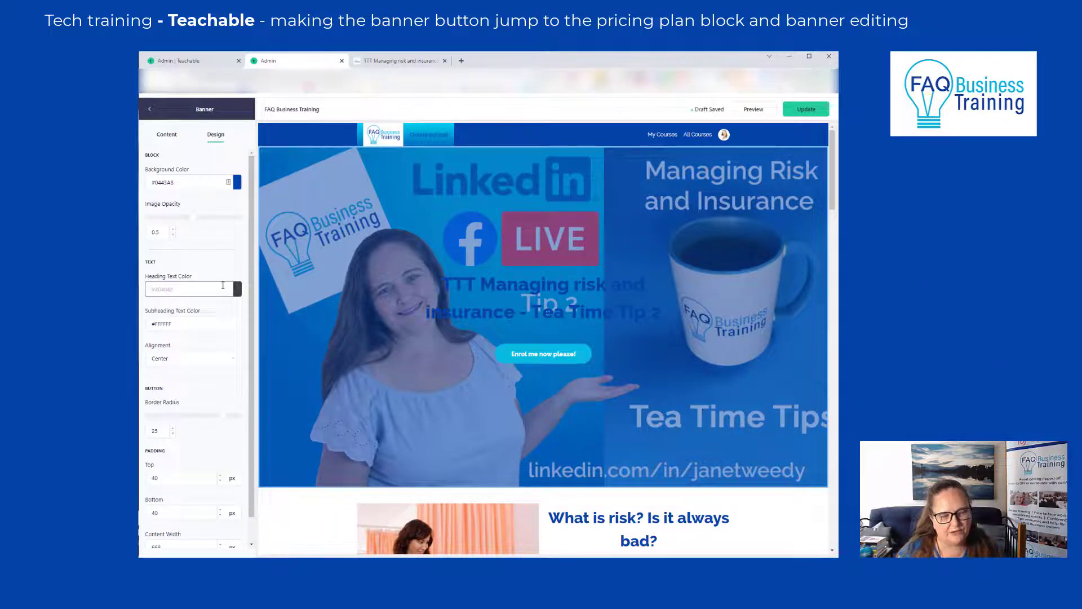
pyautogui.click(236, 293)
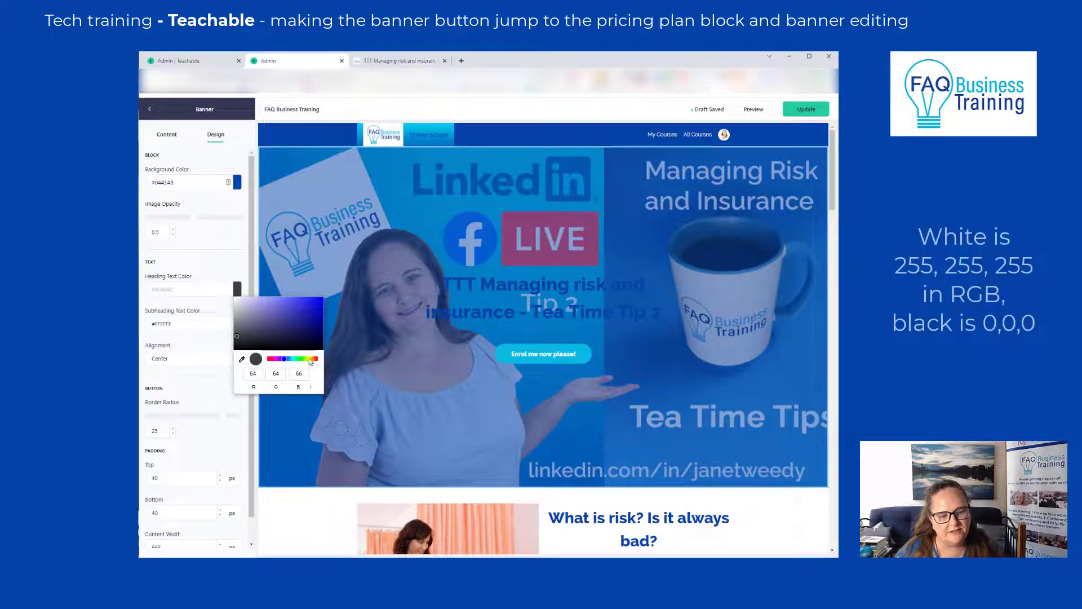
pyautogui.doubleClick(255, 374)
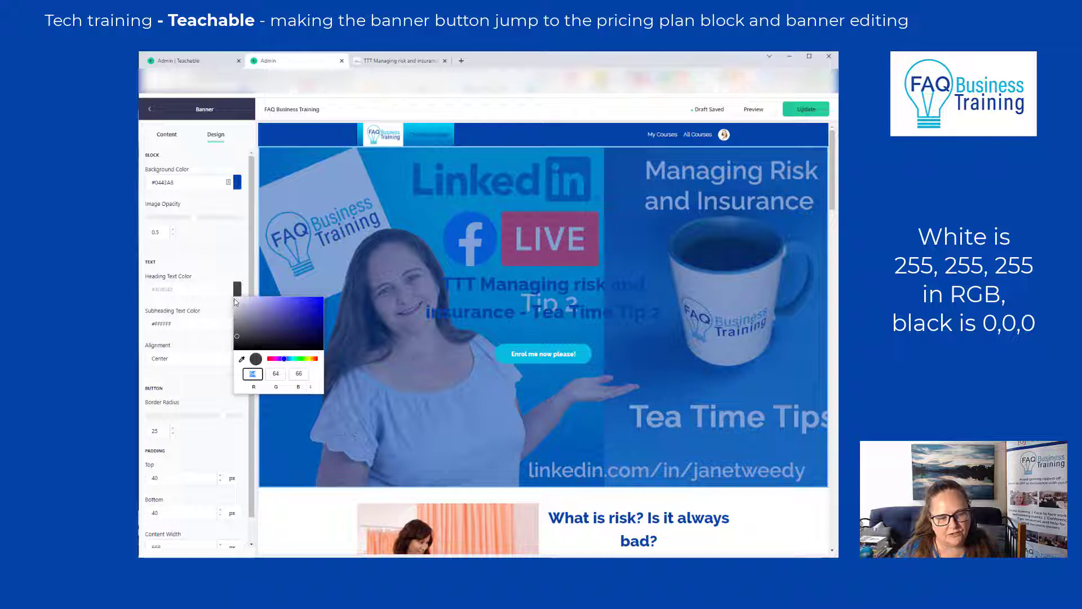
pyautogui.write('250')
pyautogui.press('Tab')
pyautogui.write('250')
pyautogui.press('Tab')
pyautogui.write('250')
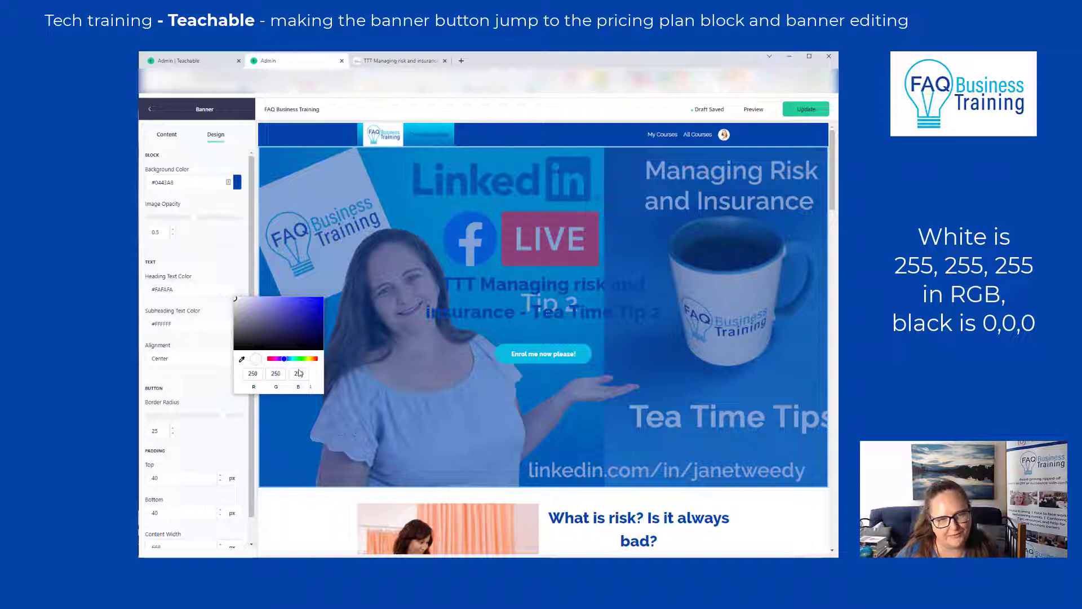
pyautogui.press('Return')
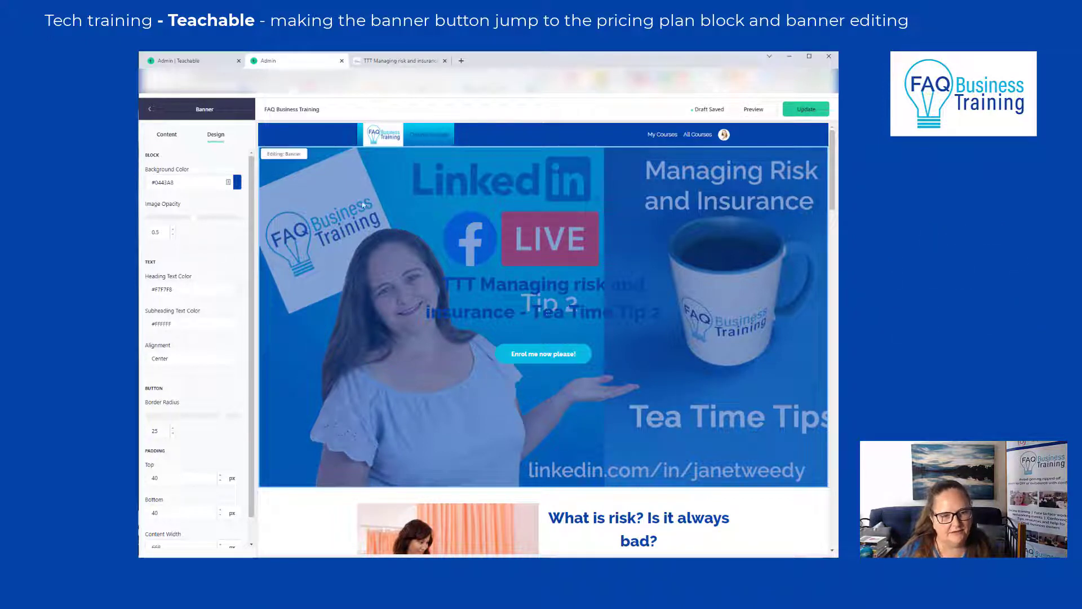
# Step: In the Banner block's content settings, recolour the whole heading text white, RGB 255, 255, 255
pyautogui.click(148, 111)
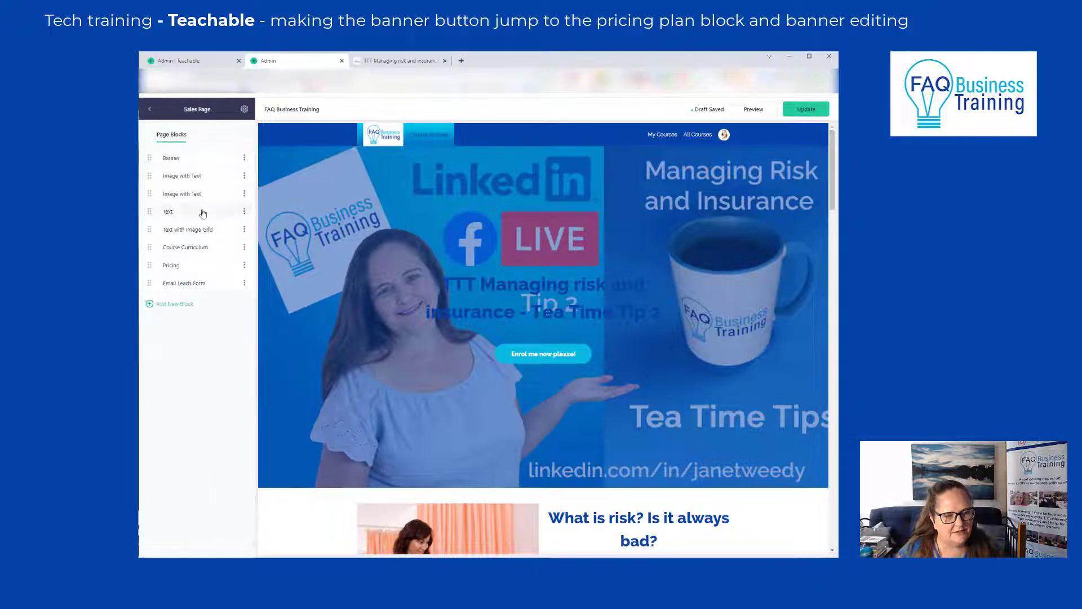
pyautogui.click(172, 157)
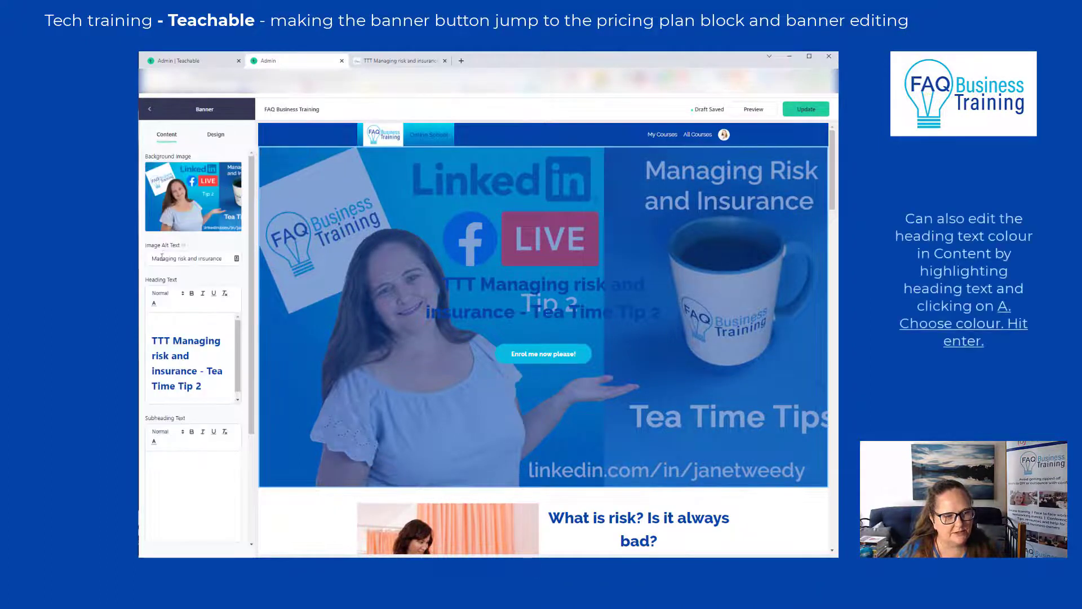
pyautogui.moveTo(152, 340); pyautogui.dragTo(226, 384)
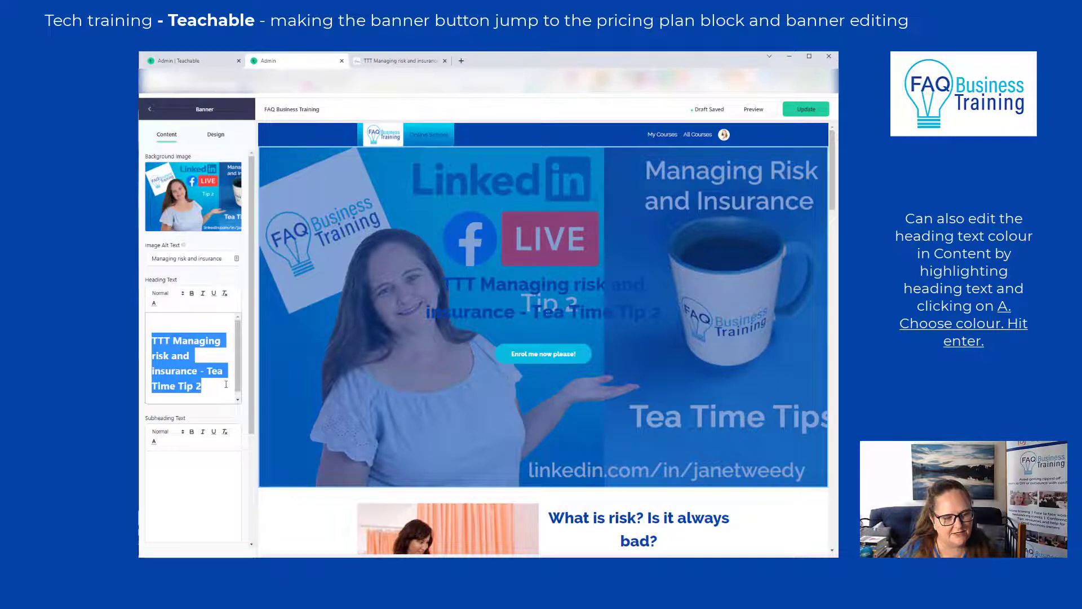
pyautogui.click(154, 305)
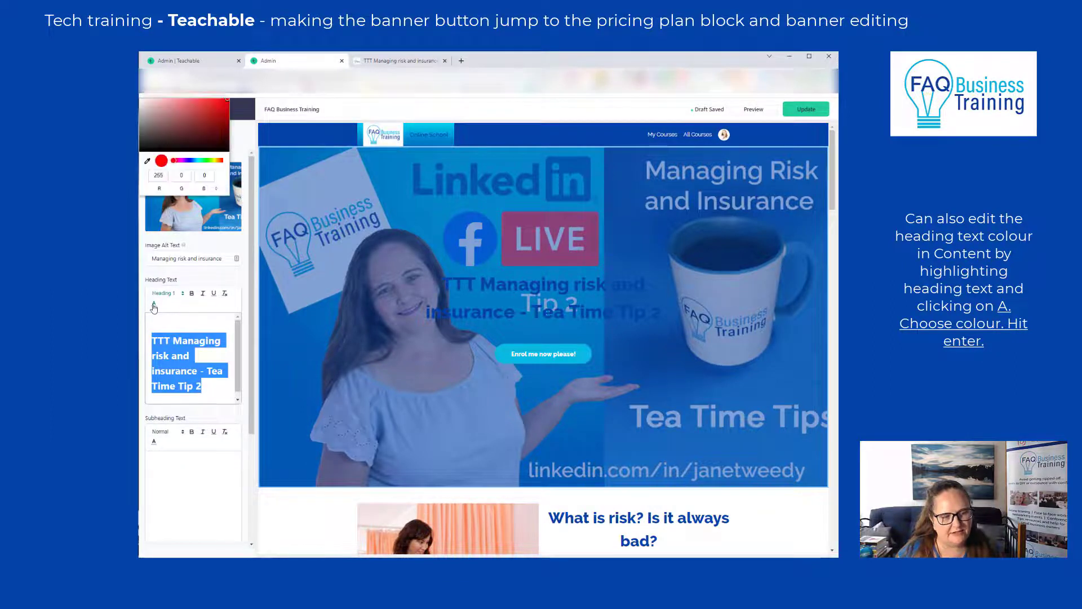
pyautogui.click(181, 175)
pyautogui.write('255')
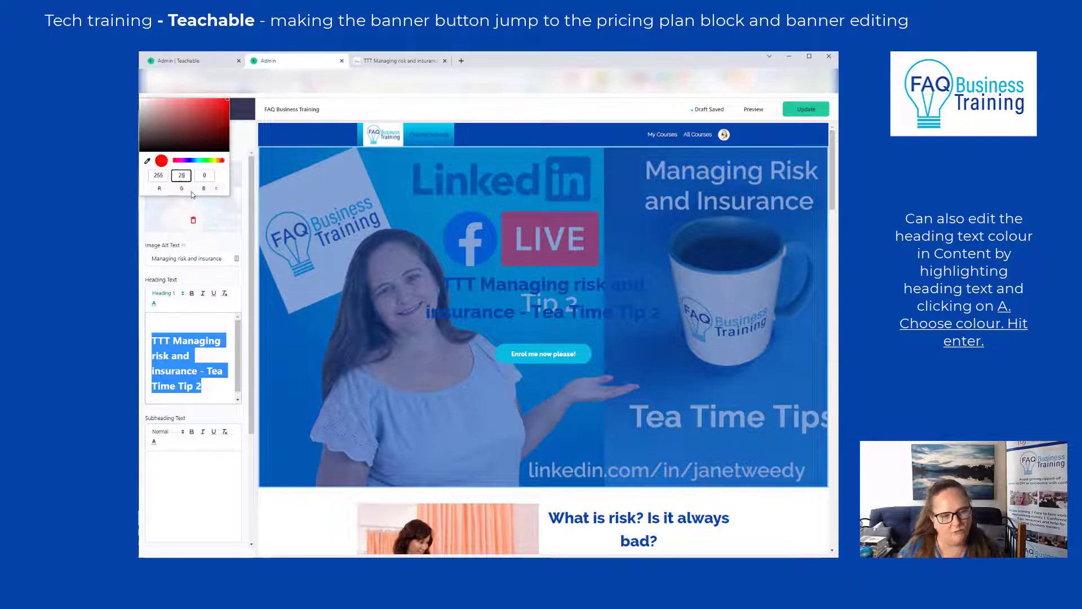
pyautogui.click(206, 177)
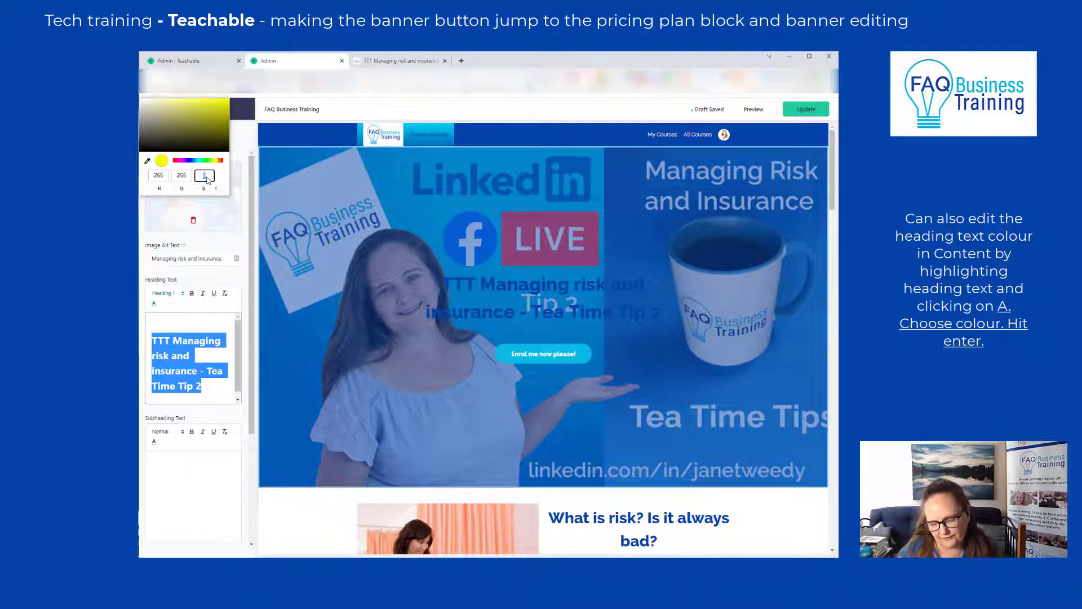
pyautogui.write('255')
pyautogui.press('Return')
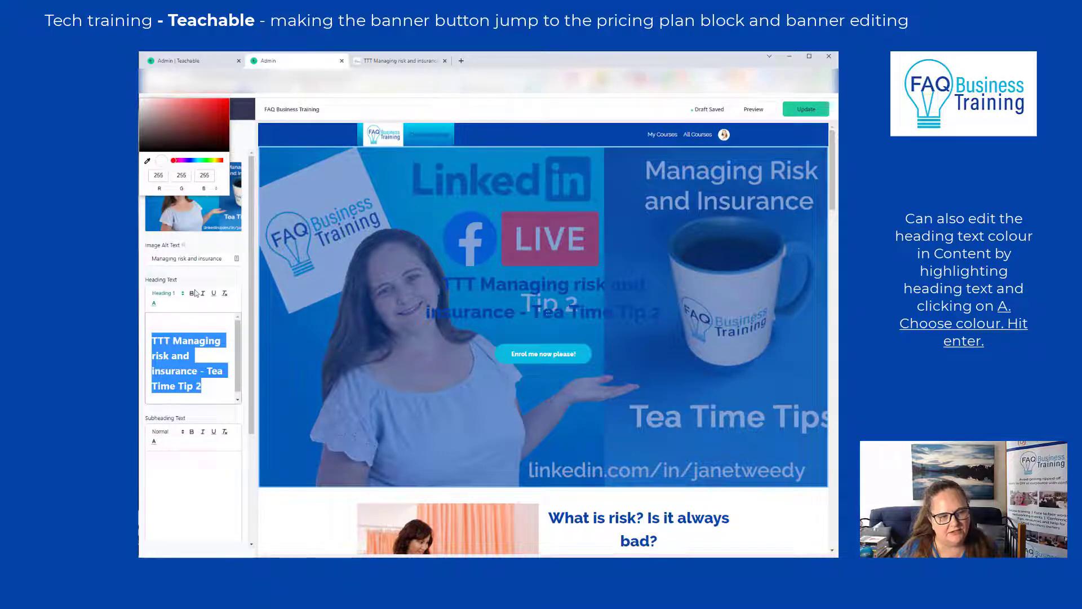
pyautogui.click(163, 198)
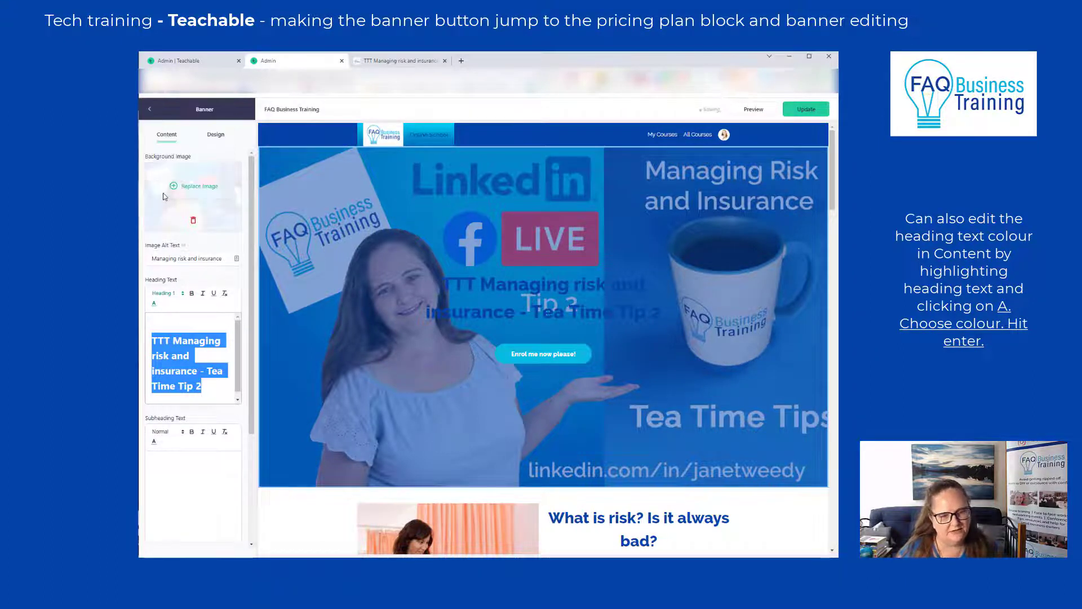
pyautogui.press('BackSpace')
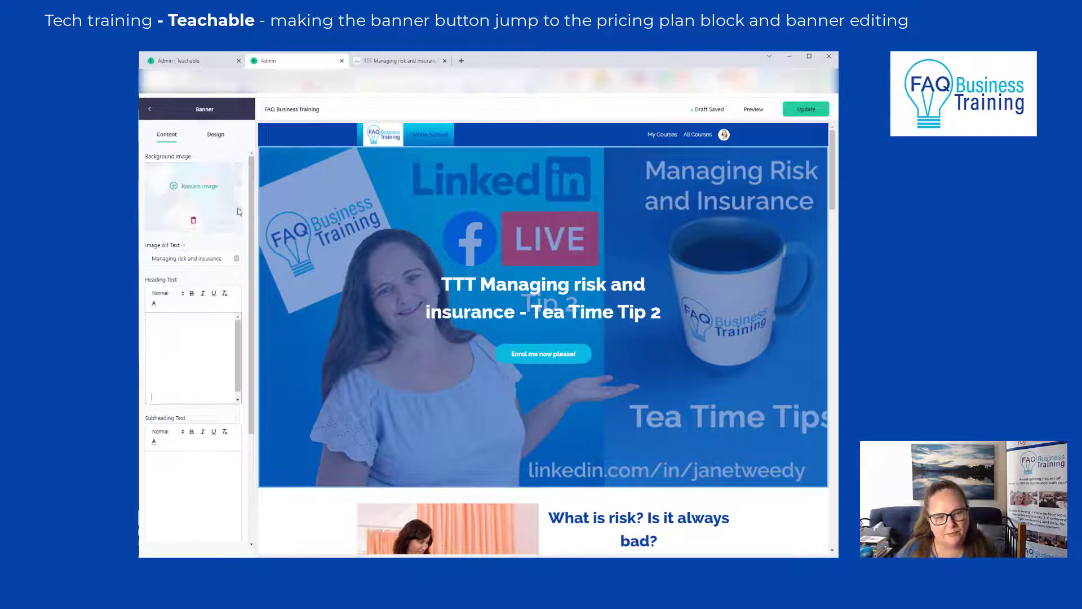
# Step: Lower the banner's image opacity to 0.3 in its design settings and return to the list of page blocks
pyautogui.click(216, 136)
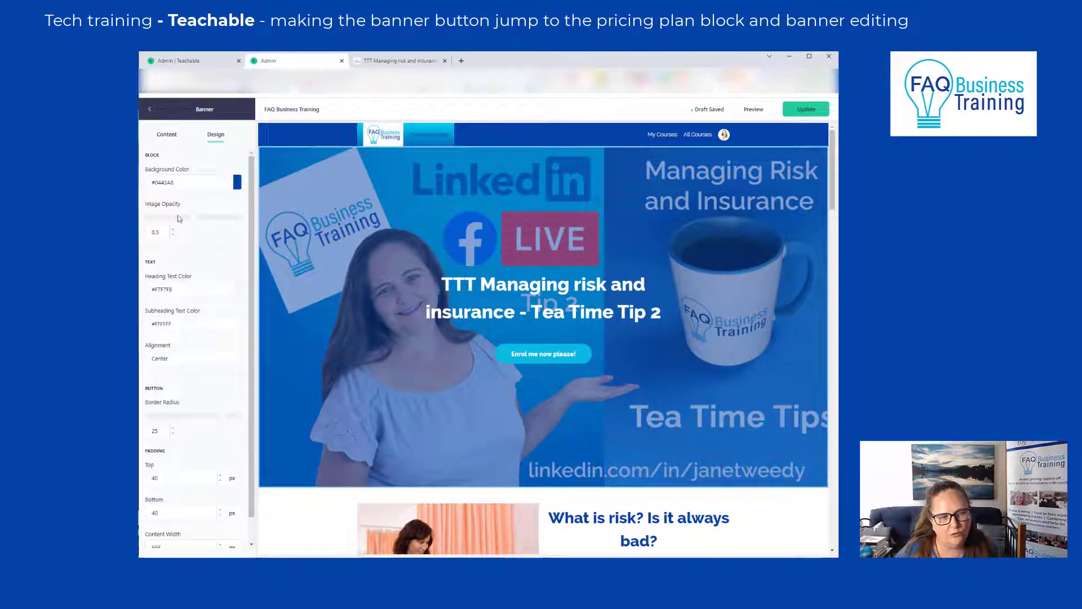
pyautogui.moveTo(189, 218); pyautogui.dragTo(176, 219)
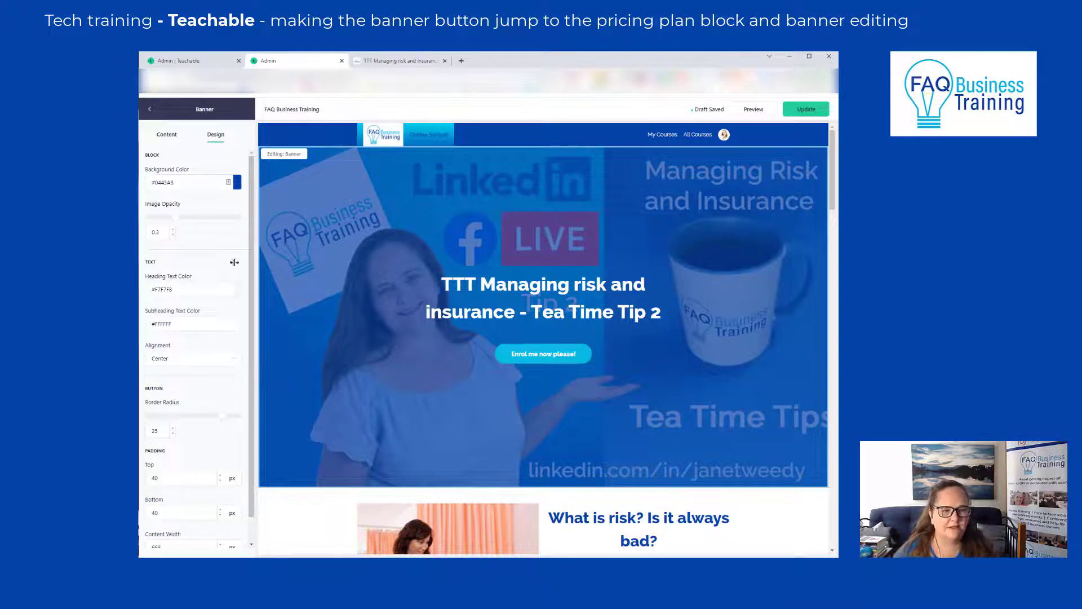
pyautogui.click(150, 110)
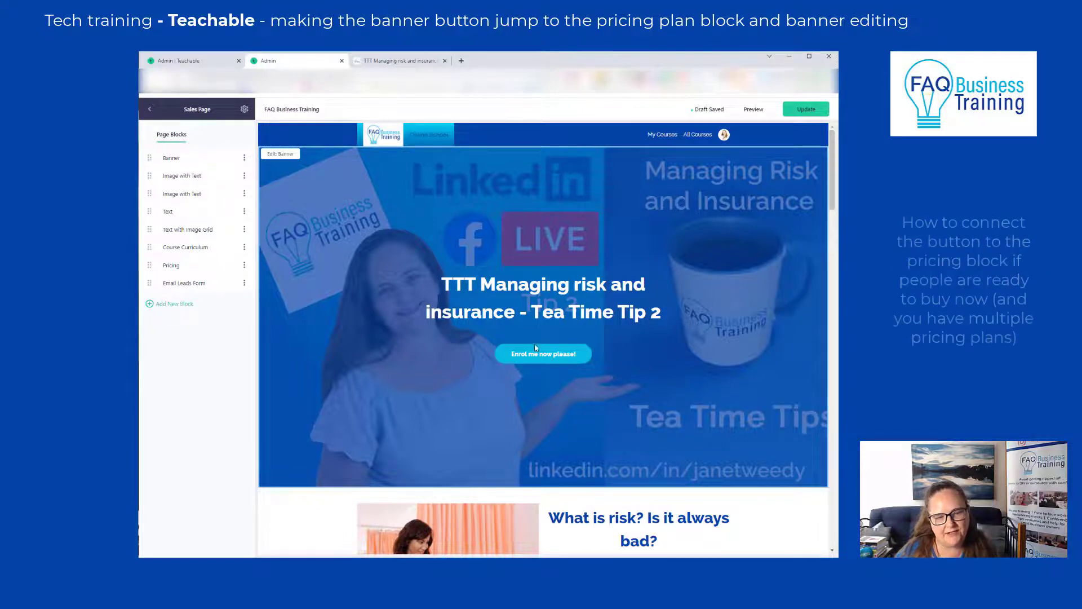
# Step: Check where the pricing section sits on the sales page, and add a new Custom HTML block
pyautogui.scroll(-1, 542, 350)
pyautogui.scroll(-15, 542, 350)
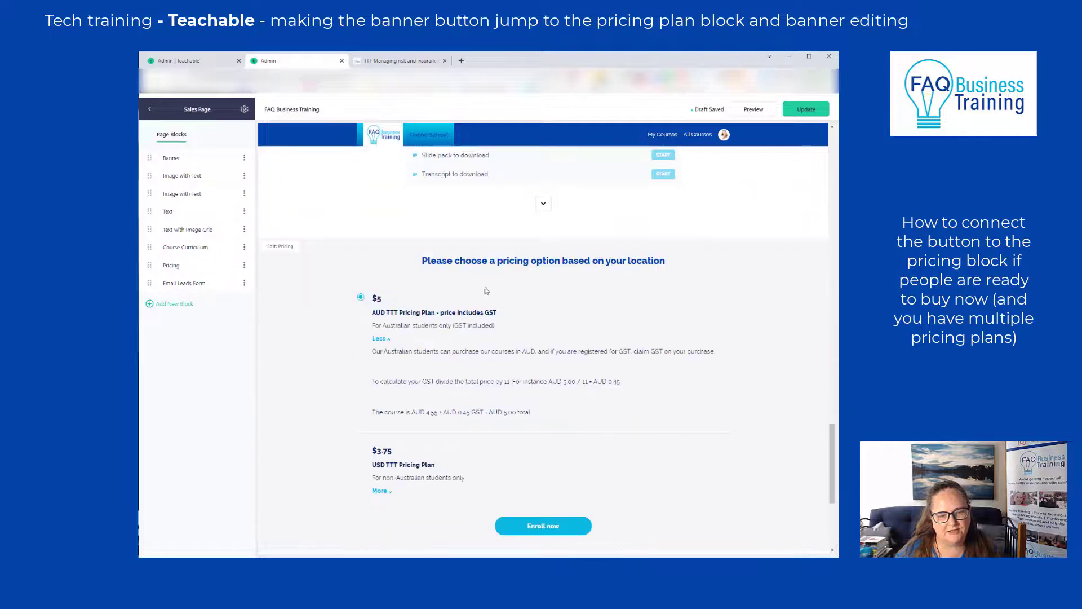
pyautogui.scroll(8, 522, 363)
pyautogui.scroll(6, 521, 363)
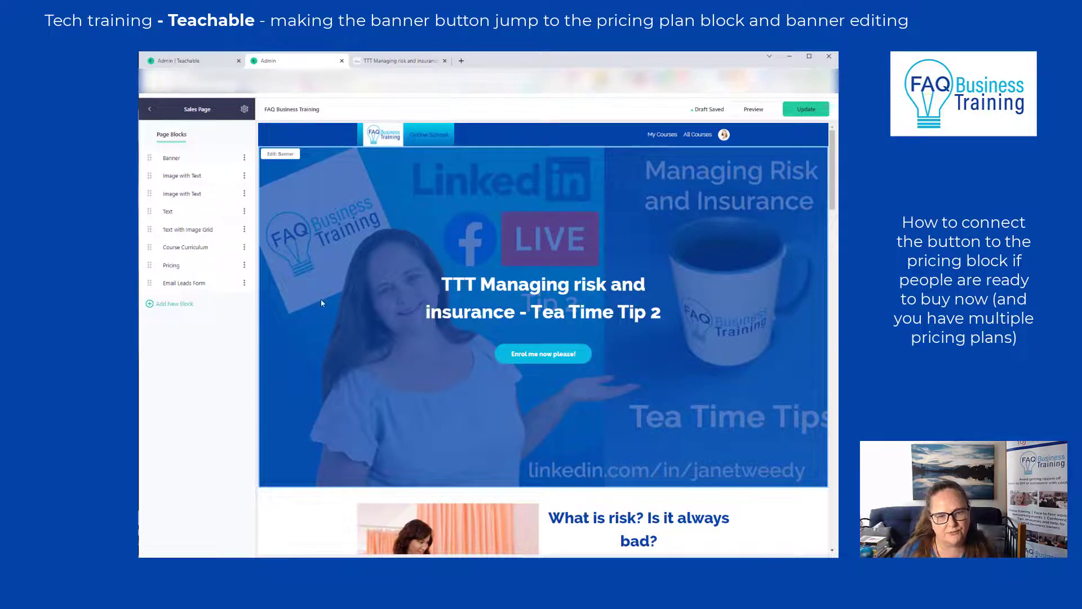
pyautogui.click(175, 304)
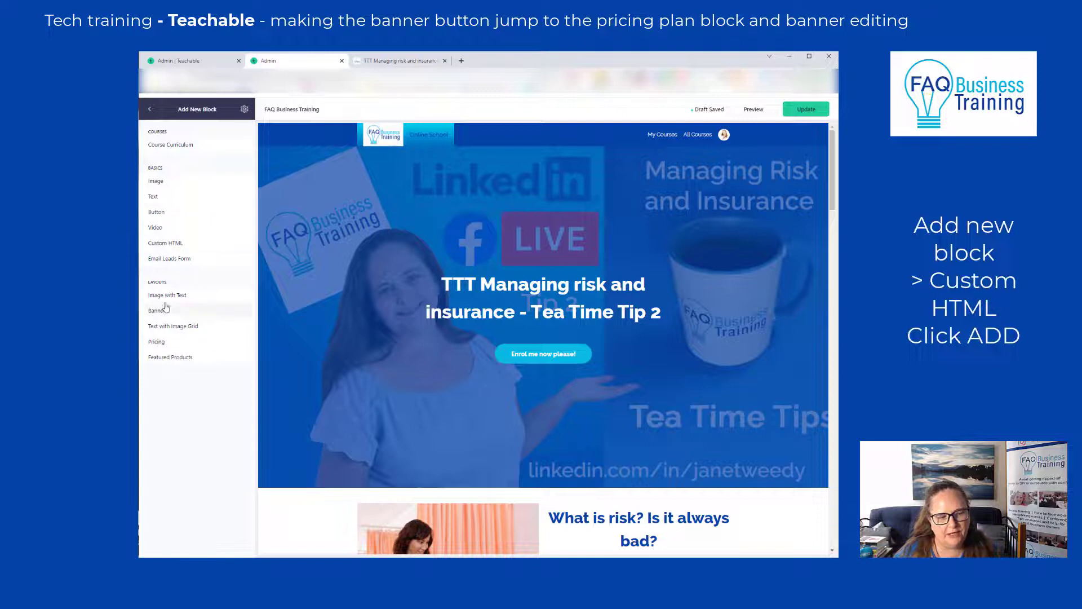
pyautogui.click(187, 245)
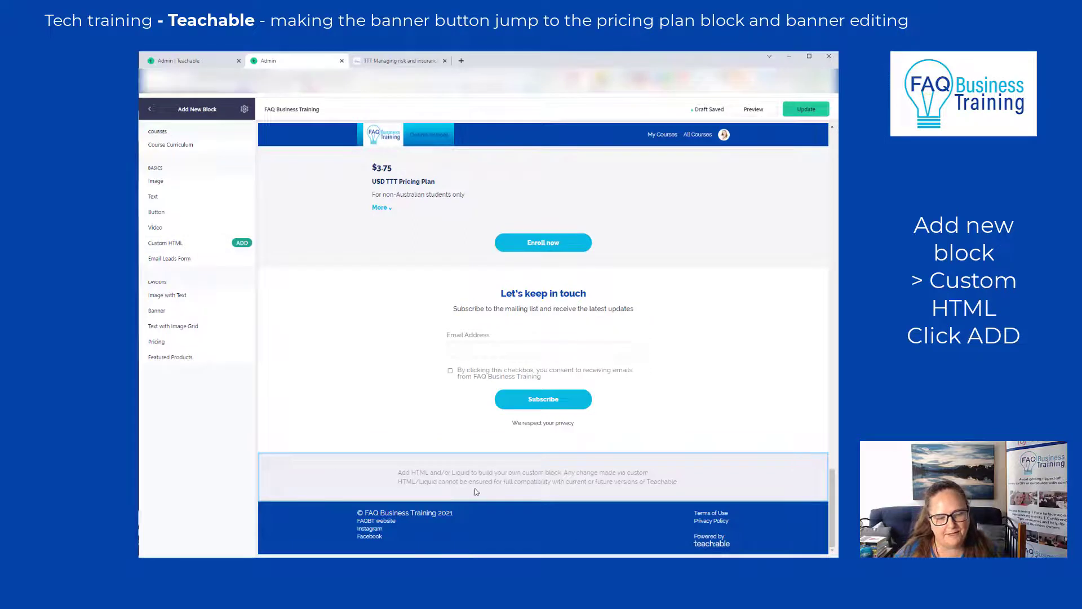
pyautogui.click(242, 244)
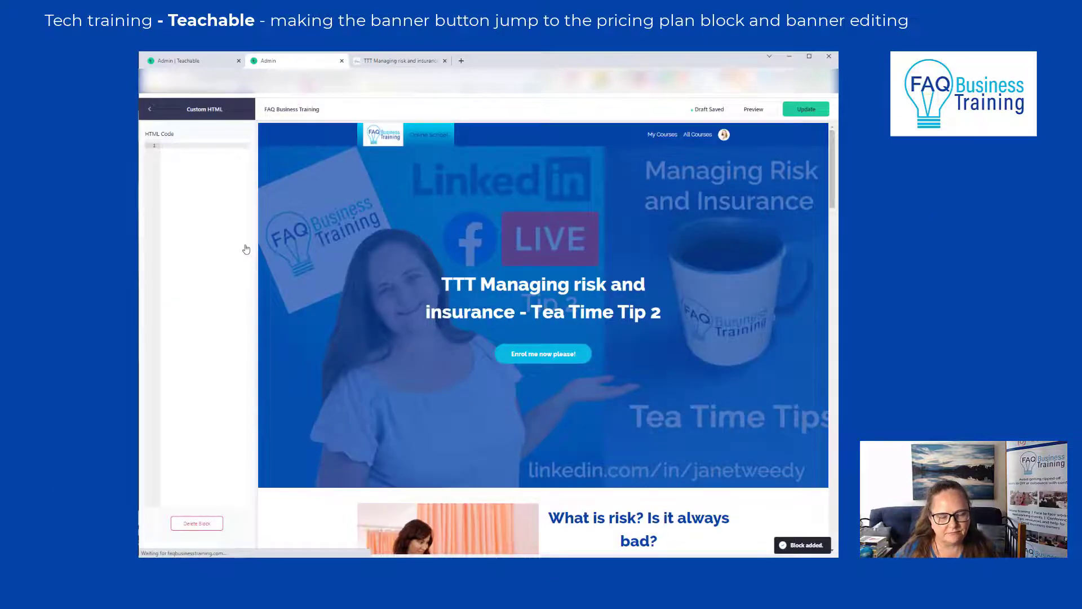
# Step: Enter the anchor code <a name="PRICINGOPTIONS"></a> in the Custom HTML block and return to the list of page blocks
pyautogui.scroll(-20, 600, 394)
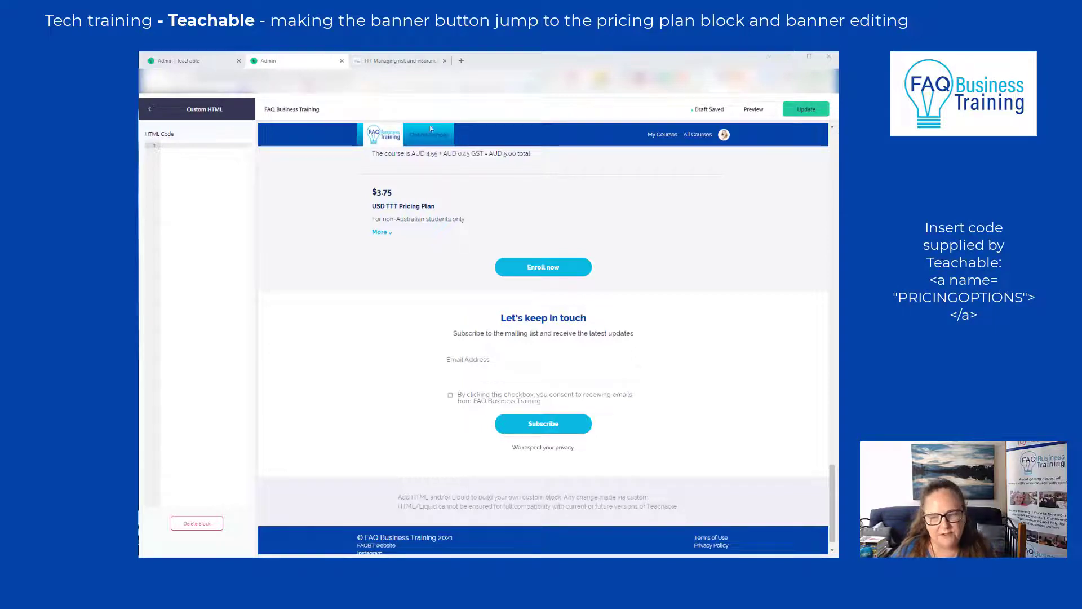
pyautogui.click(183, 147)
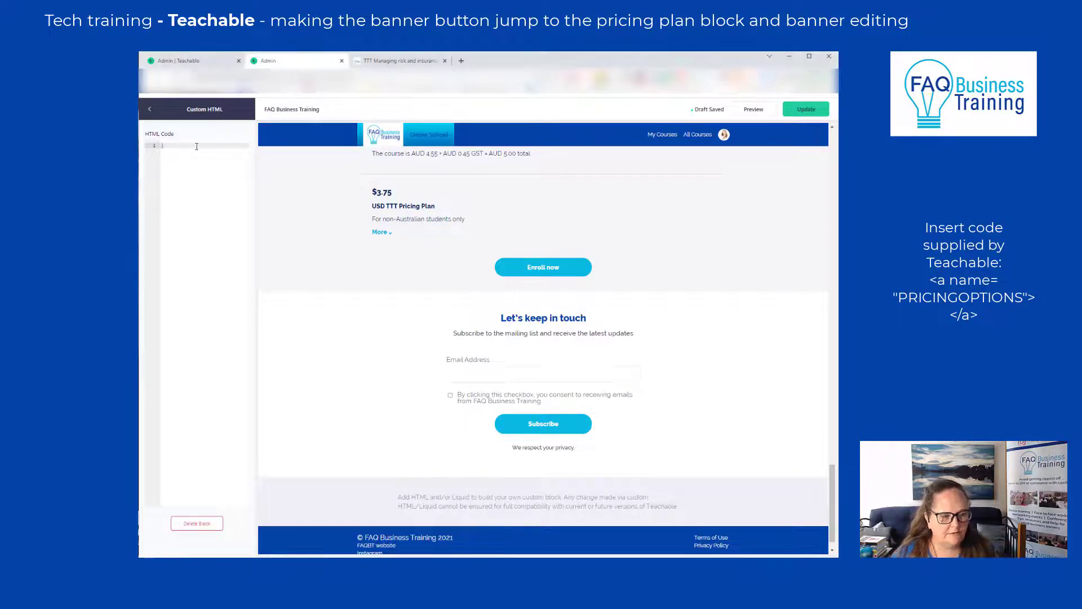
pyautogui.write('<a name="PRICINGOPTIONS"></a>')
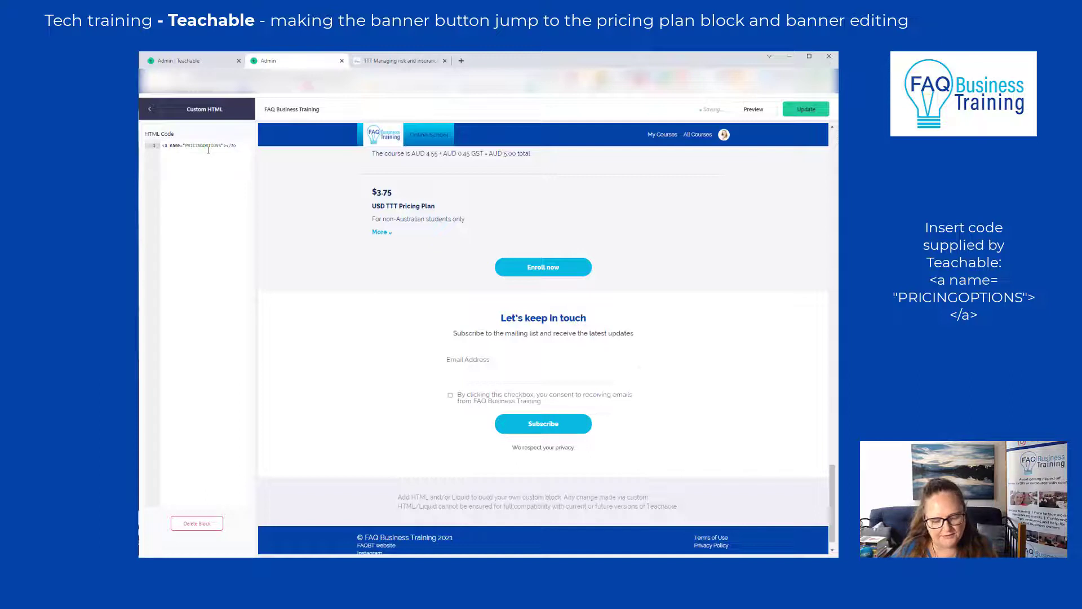
pyautogui.press('Return')
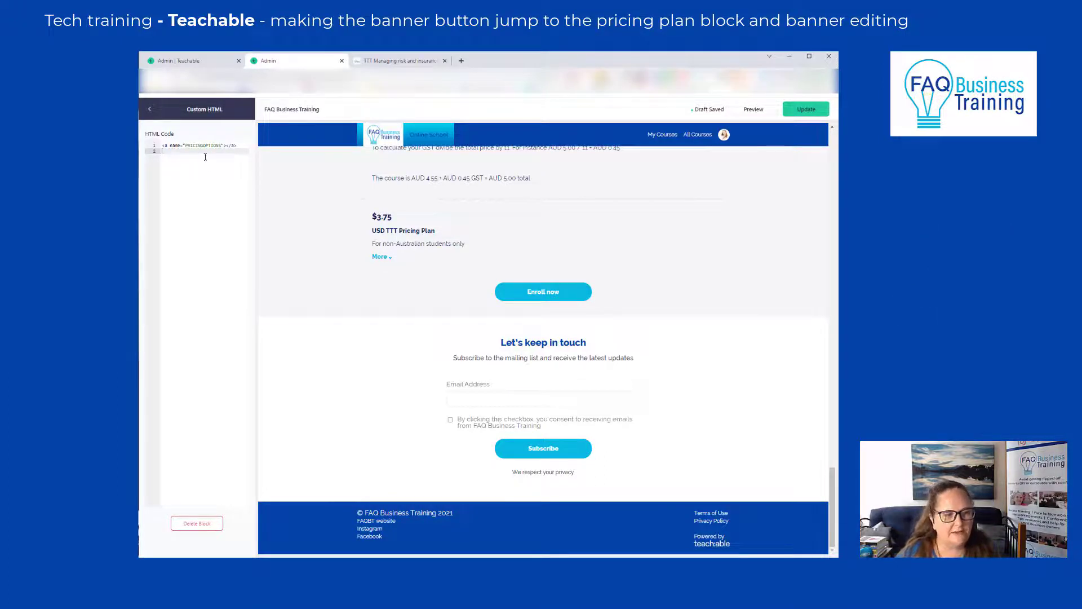
pyautogui.click(149, 112)
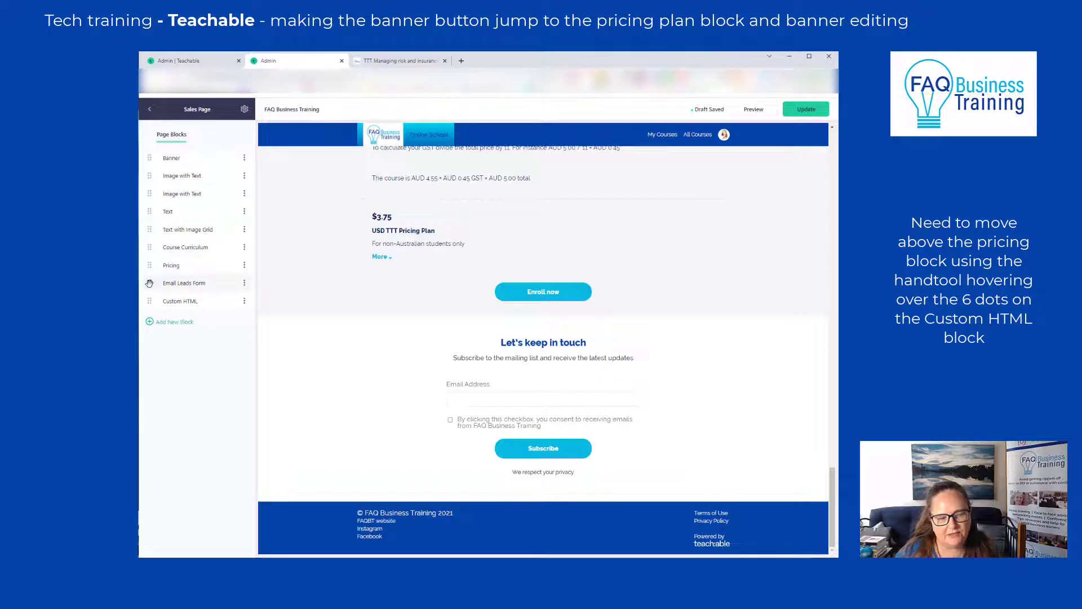
# Step: Move the Custom HTML block directly above the Pricing block, keeping the Email Leads Form below Pricing
pyautogui.moveTo(148, 282)
pyautogui.mouseDown()
pyautogui.moveTo(146, 250)
pyautogui.moveTo(146, 264)
pyautogui.mouseUp()
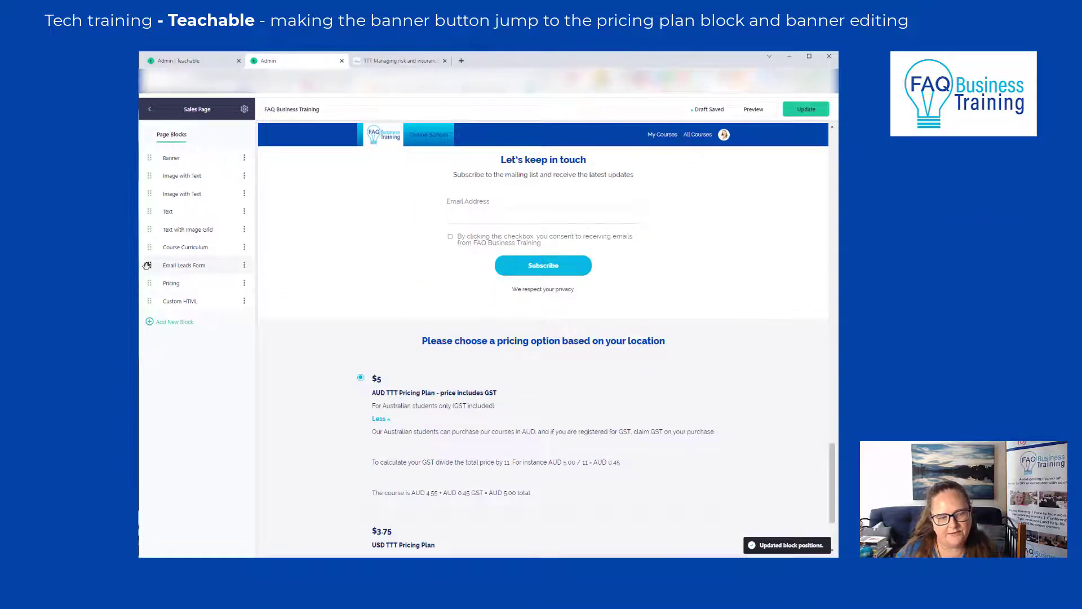
pyautogui.moveTo(146, 265); pyautogui.dragTo(150, 289)
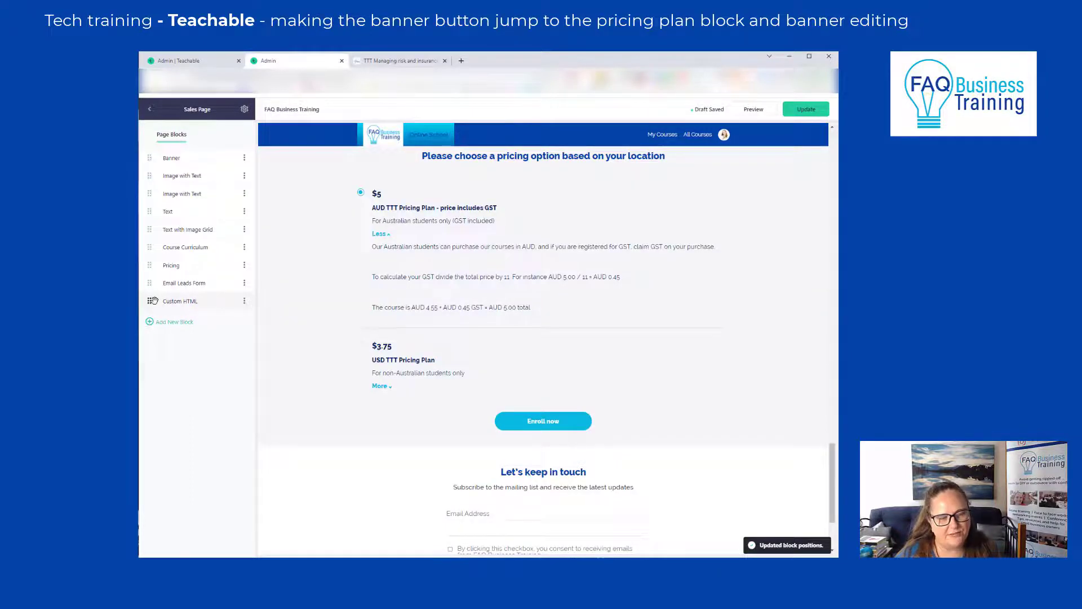
pyautogui.scroll(-2, 649, 352)
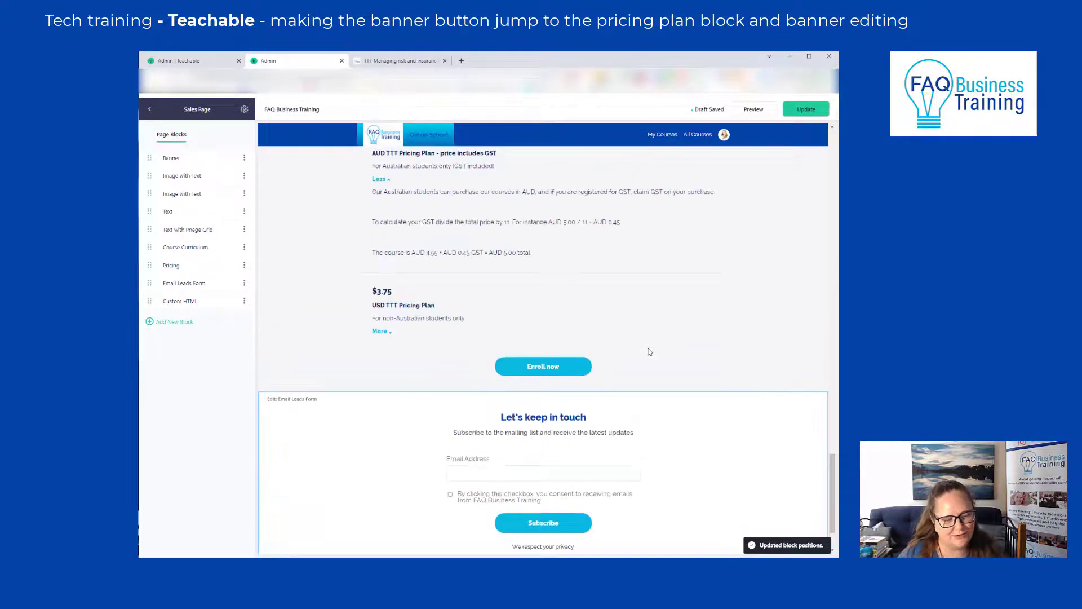
pyautogui.scroll(5, 650, 352)
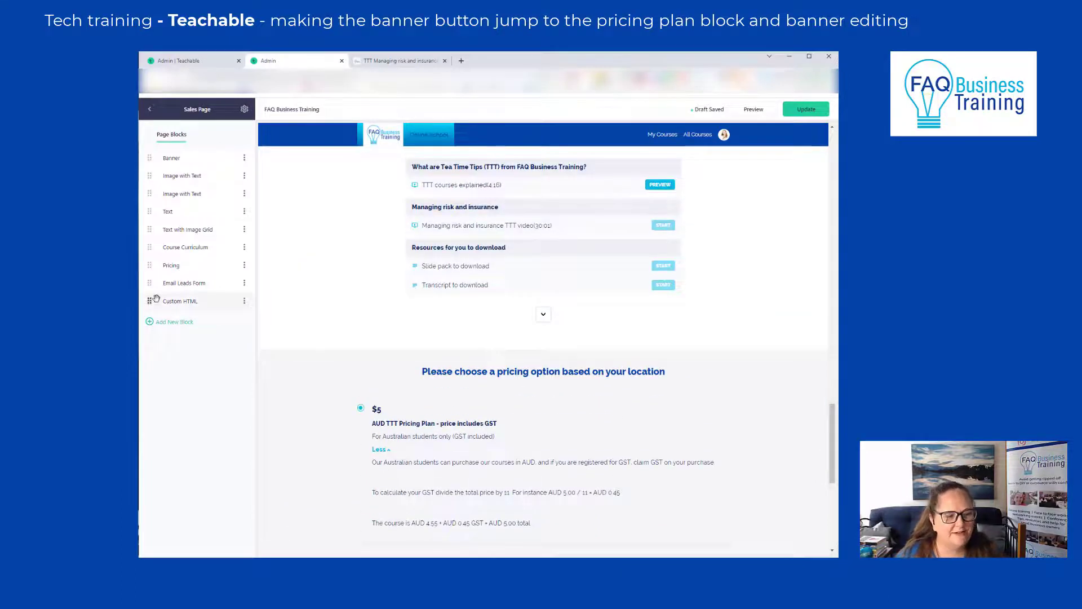
pyautogui.moveTo(149, 301); pyautogui.dragTo(146, 273)
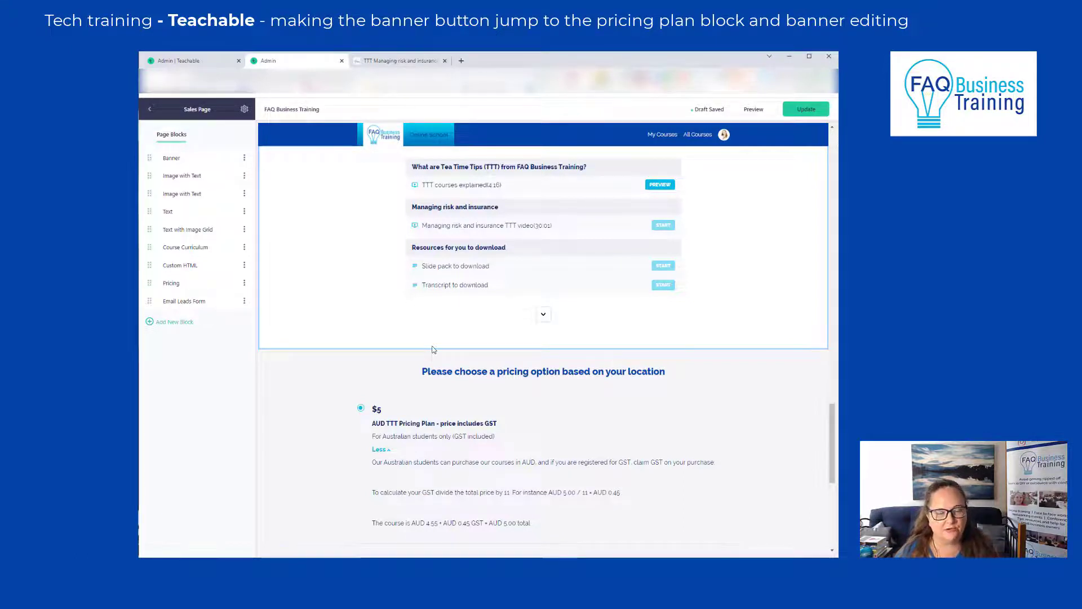
# Step: Publish the page update and, from the Course Pages list, open the sales page's options for copying its URL link
pyautogui.click(805, 110)
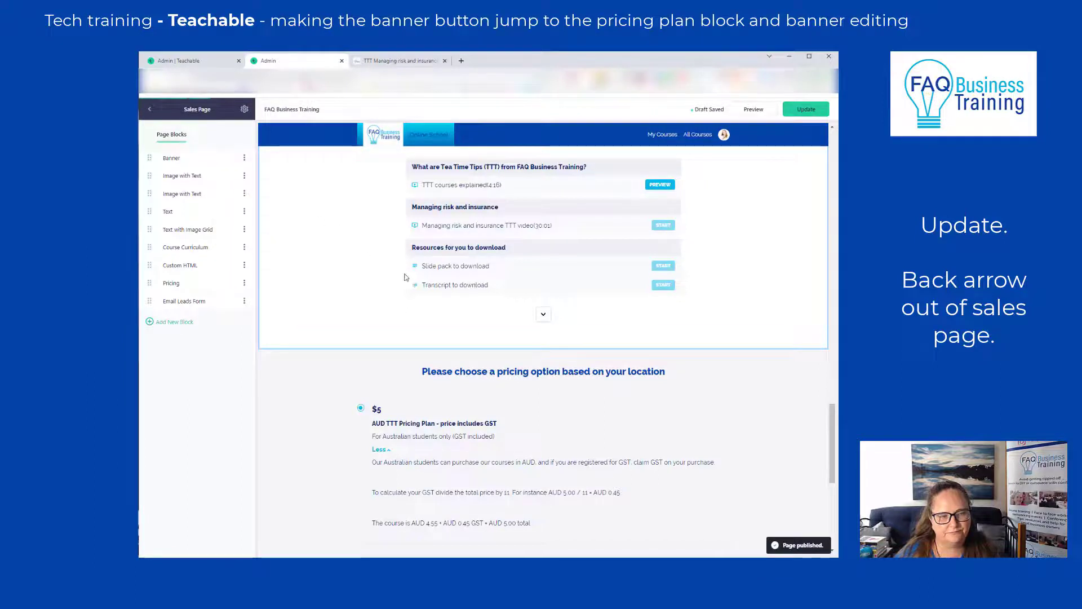
pyautogui.hotkey('alt', 'Left')
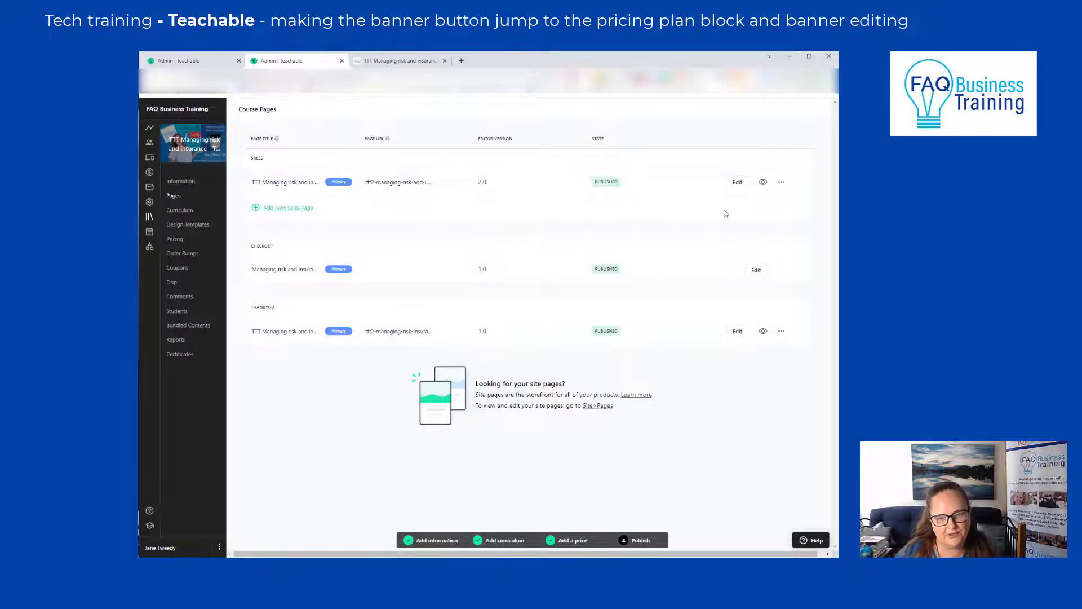
pyautogui.click(781, 182)
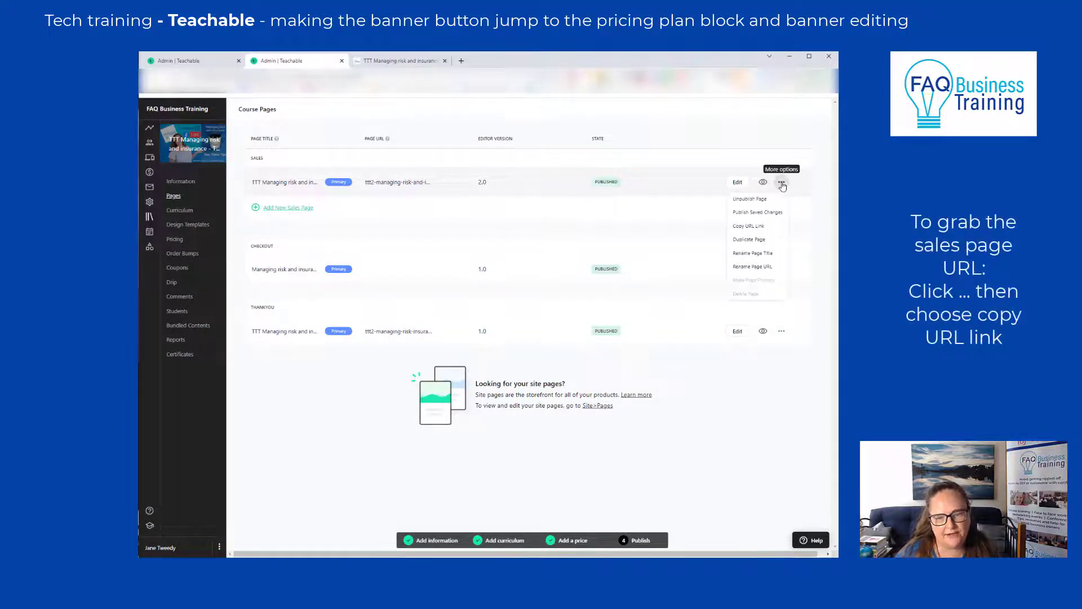
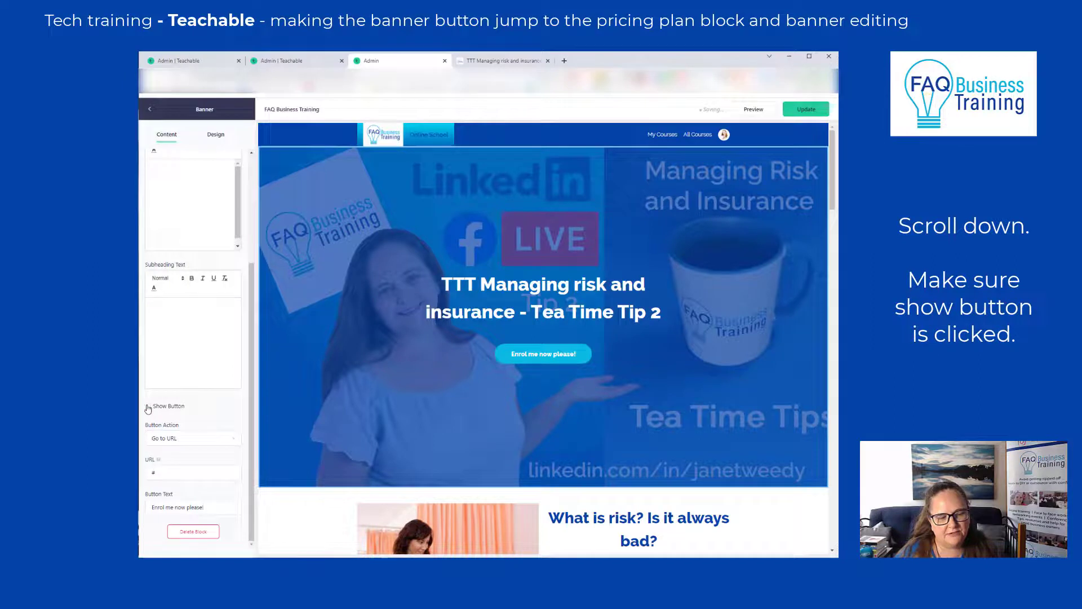
# Step: Try hiding the banner's button and using the Go to Checkout page action, and return to a shown button with Go to URL
pyautogui.click(148, 408)
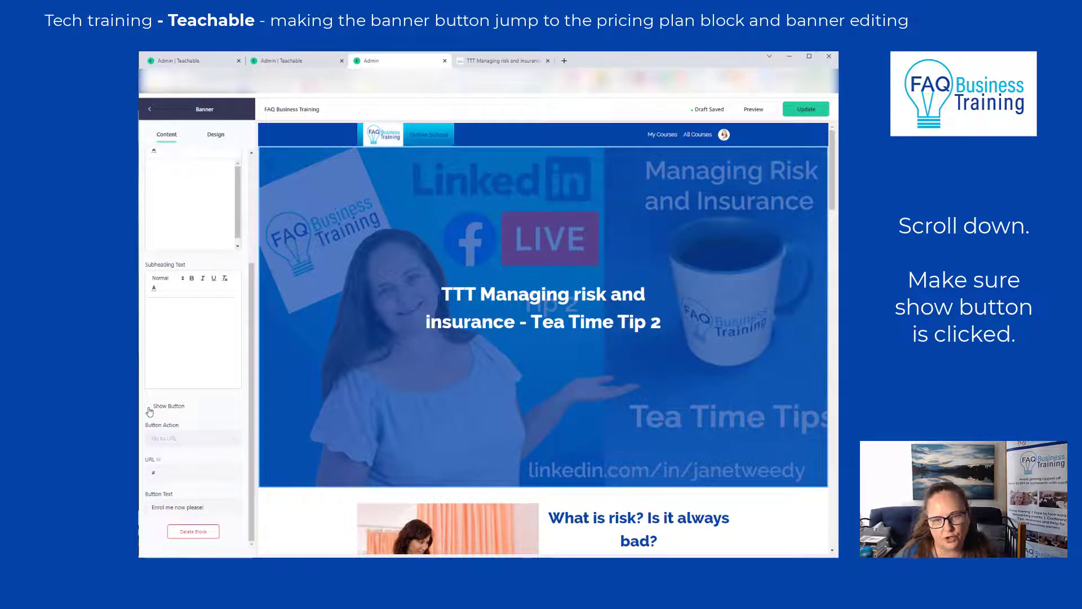
pyautogui.click(148, 406)
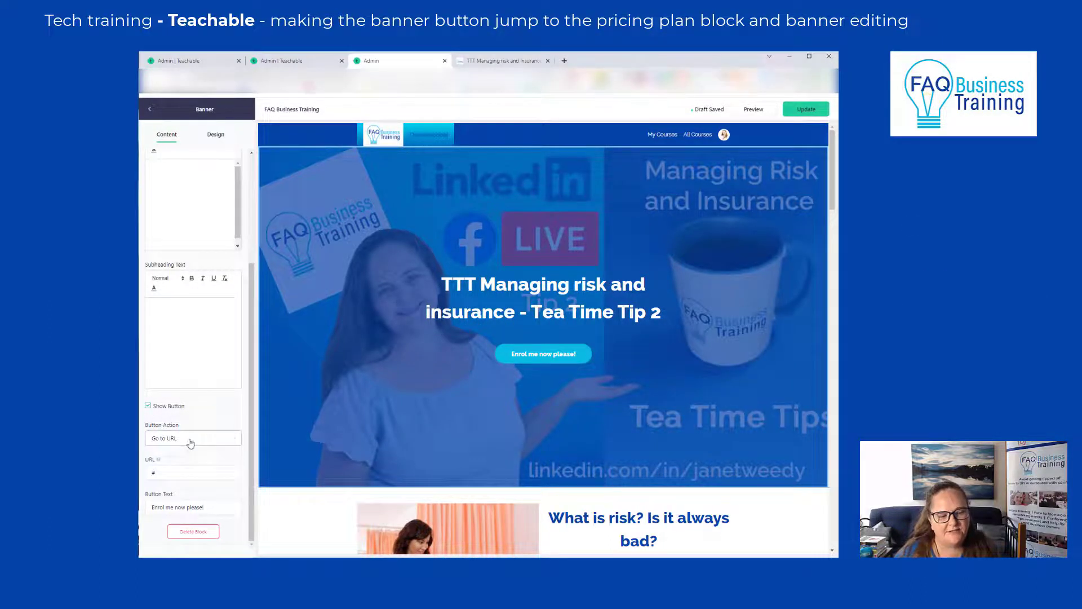
pyautogui.click(191, 440)
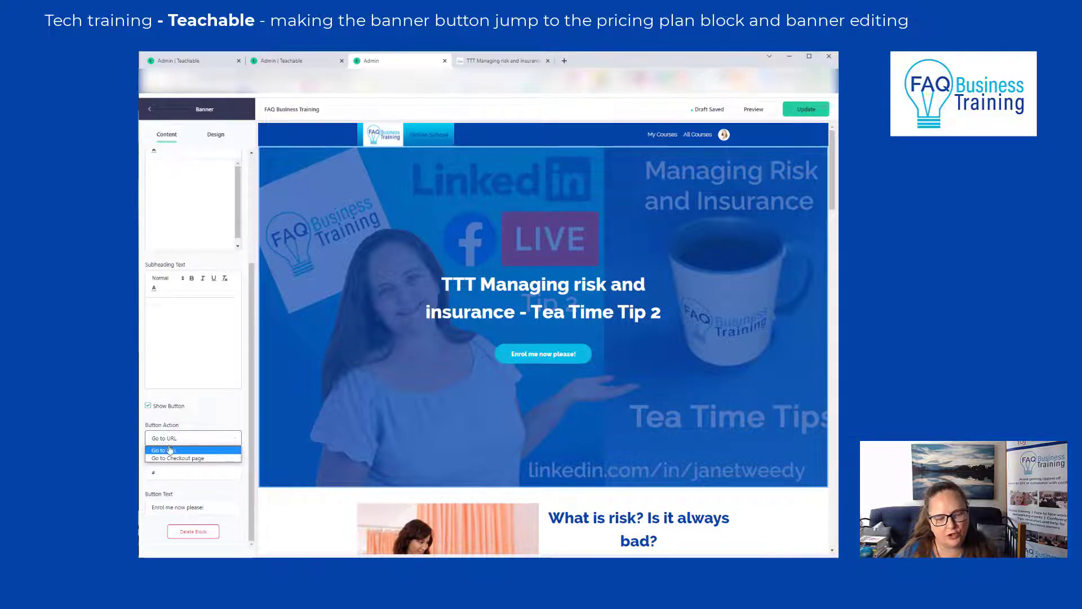
pyautogui.click(170, 451)
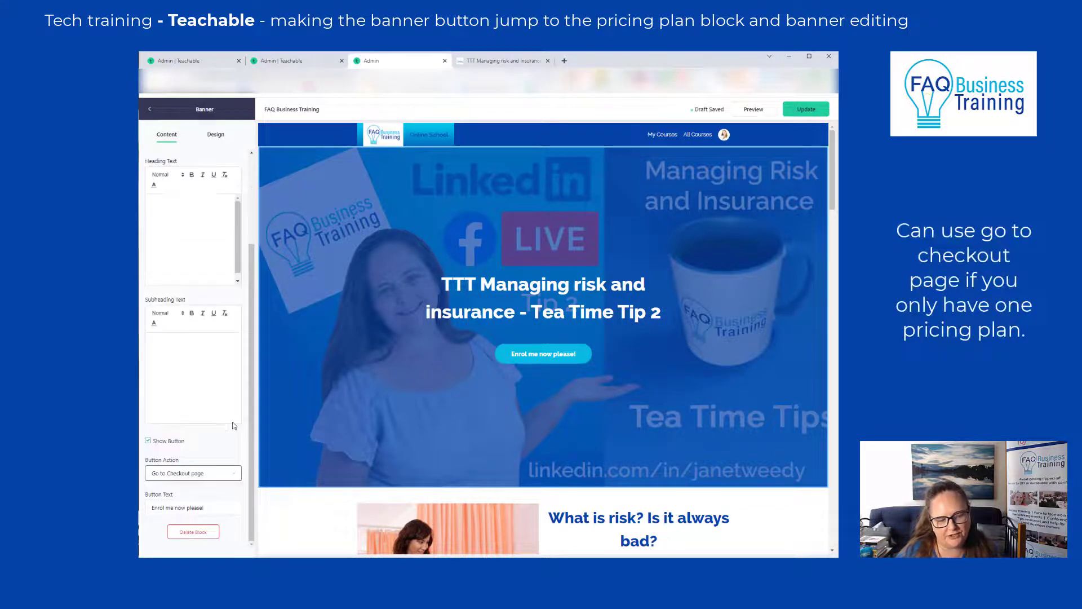
pyautogui.click(187, 473)
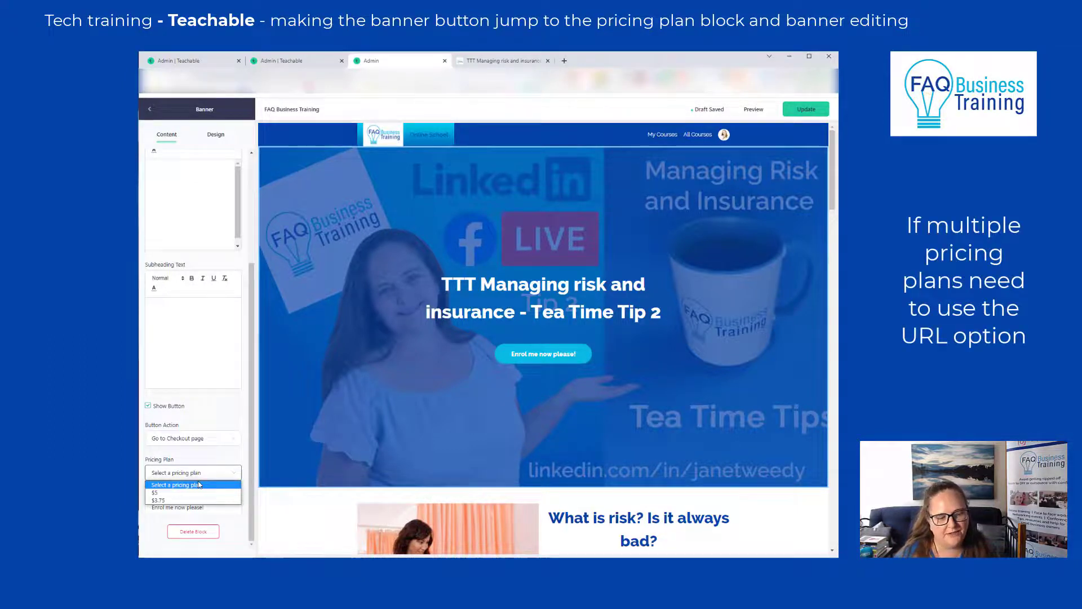
pyautogui.click(199, 443)
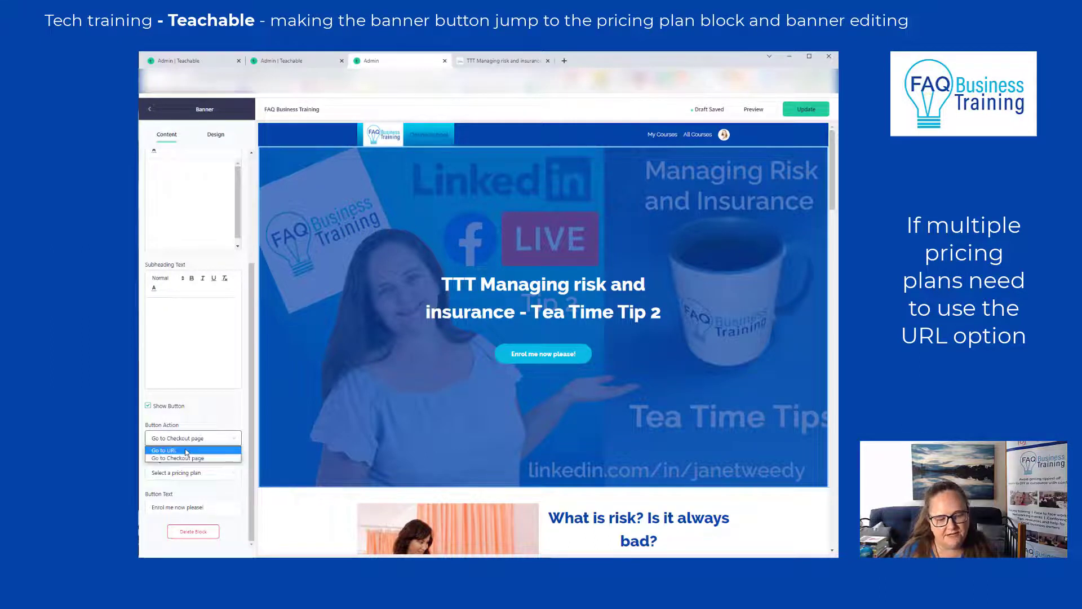
pyautogui.click(186, 451)
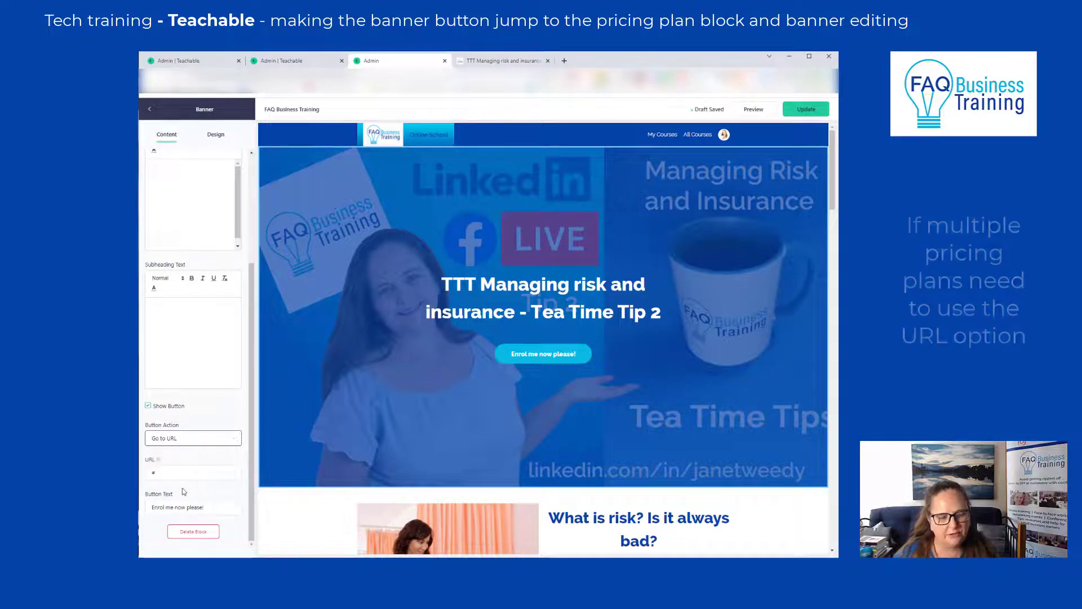
# Step: Set the banner button's URL to the copied sales page link with #PRICINGOPTIONS added at the end
pyautogui.doubleClick(198, 474)
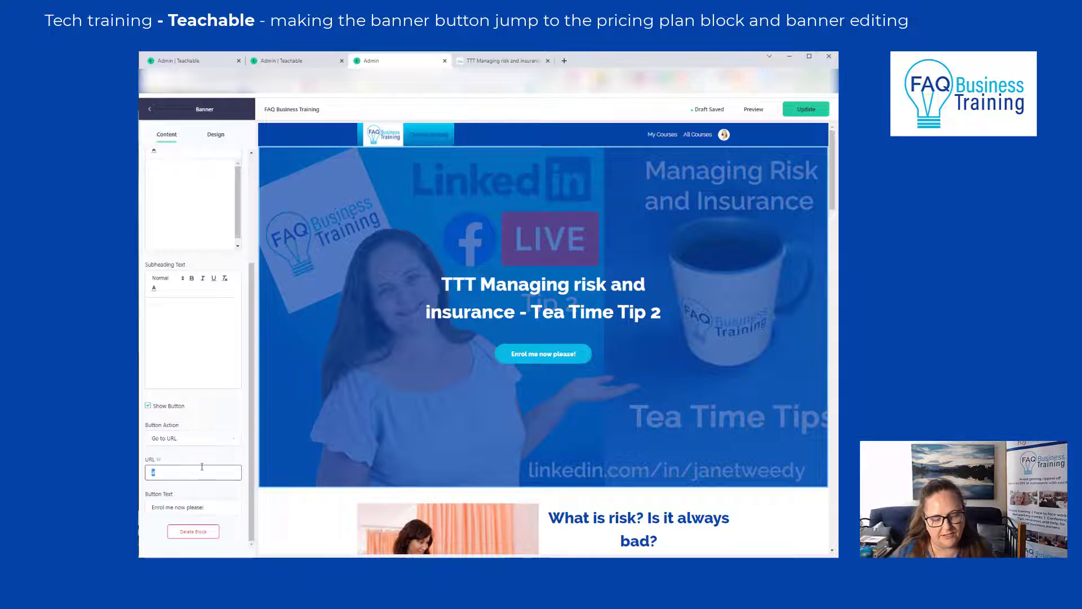
pyautogui.hotkey('ctrl', 'v')
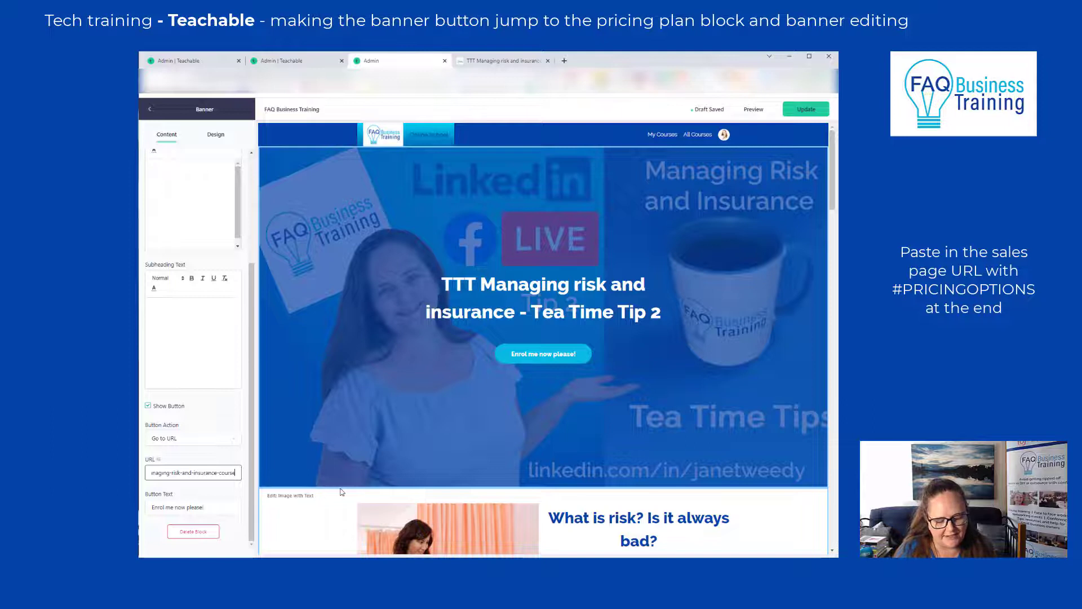
pyautogui.write('se#')
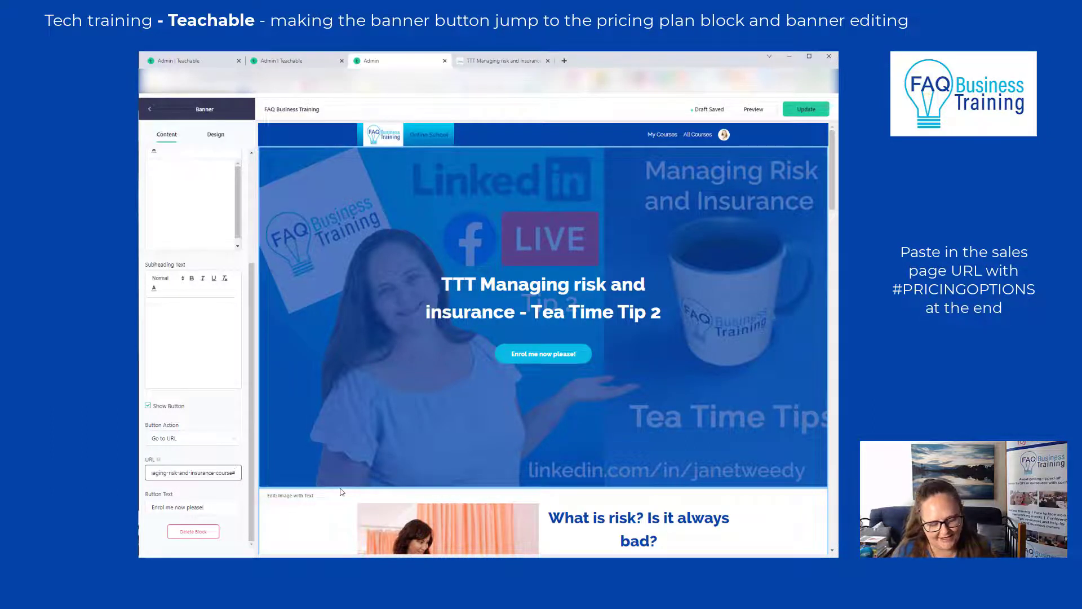
pyautogui.write('PRIC')
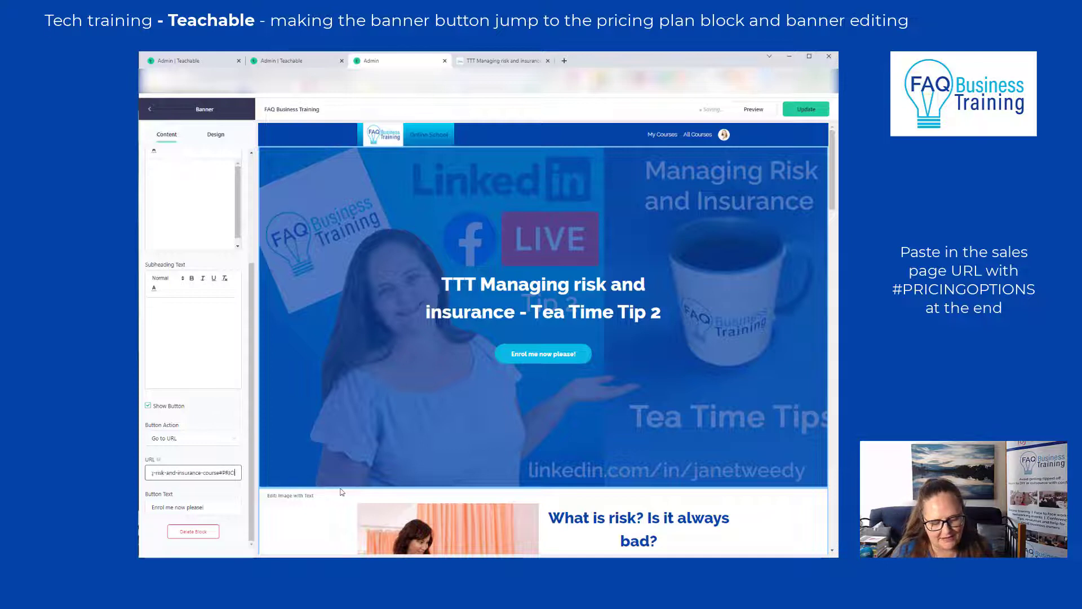
pyautogui.write('INGOPTIONS')
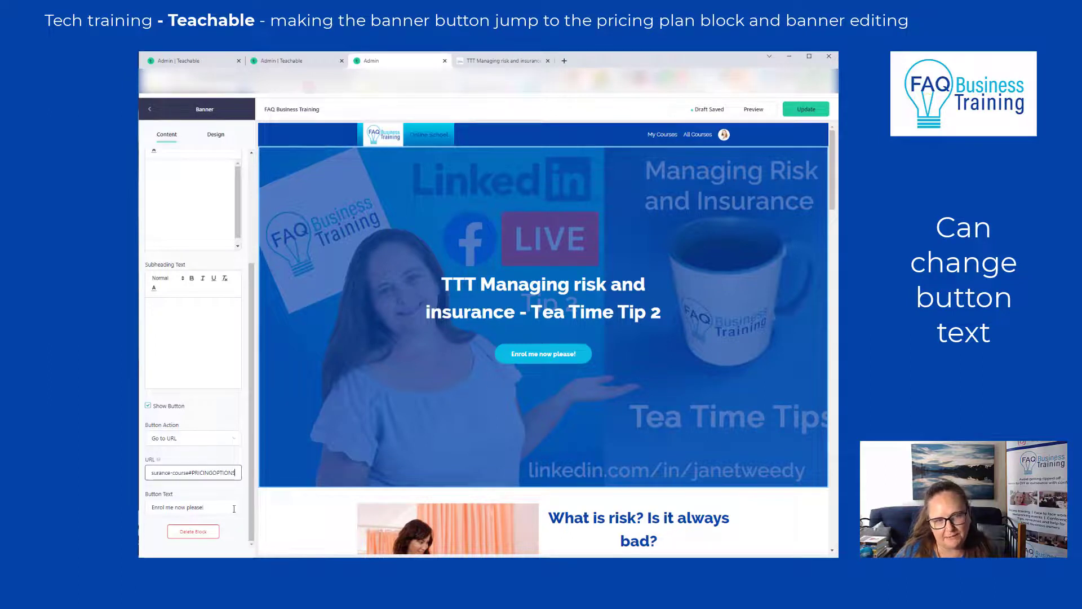
# Step: Check the banner's design settings, publish the page update and open the sales page preview
pyautogui.click(224, 135)
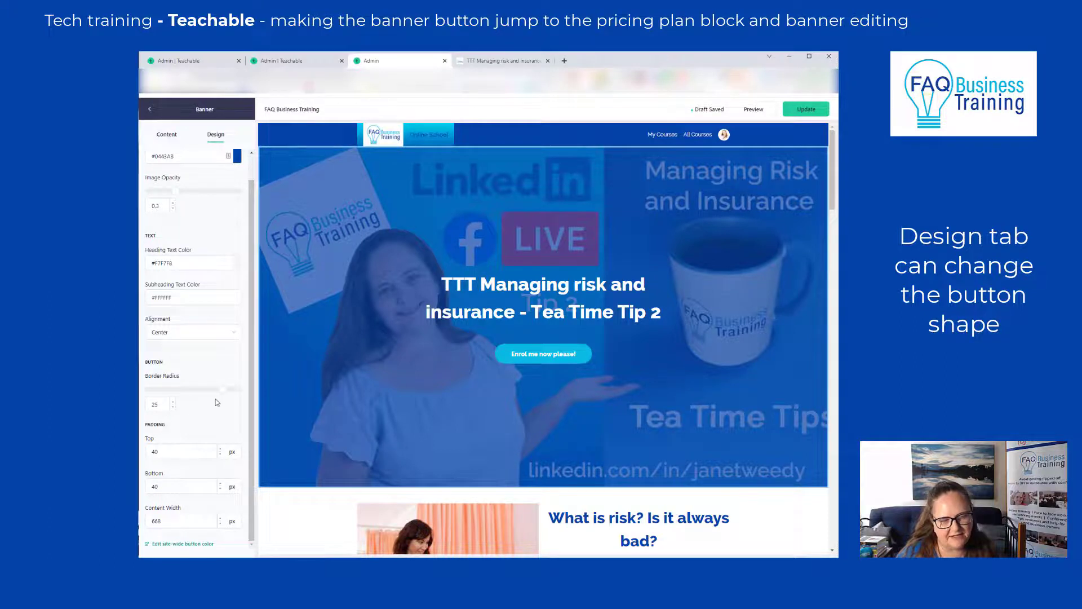
pyautogui.click(168, 135)
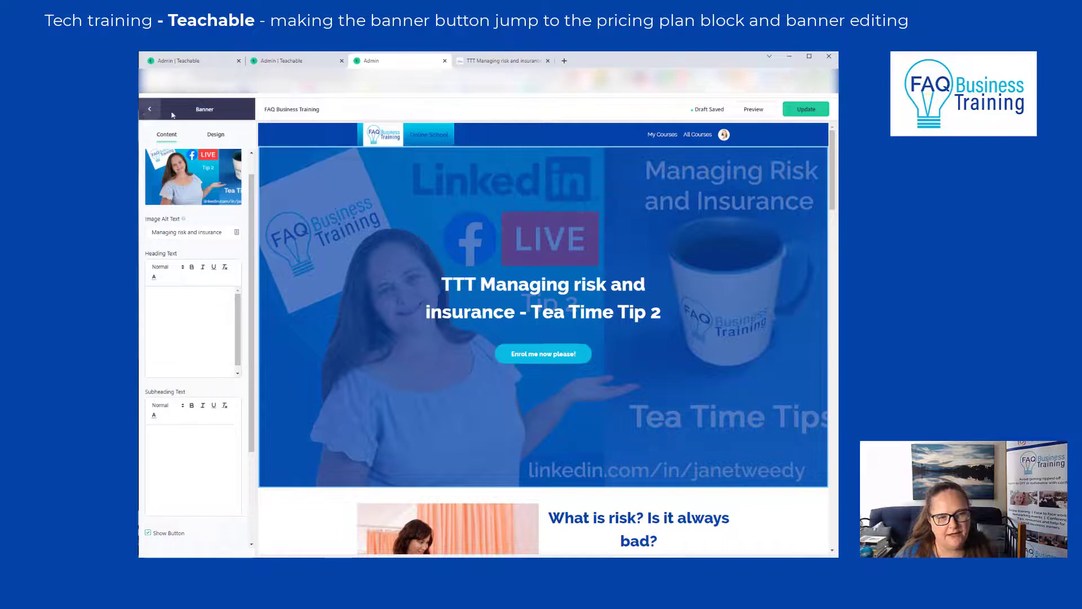
pyautogui.click(806, 109)
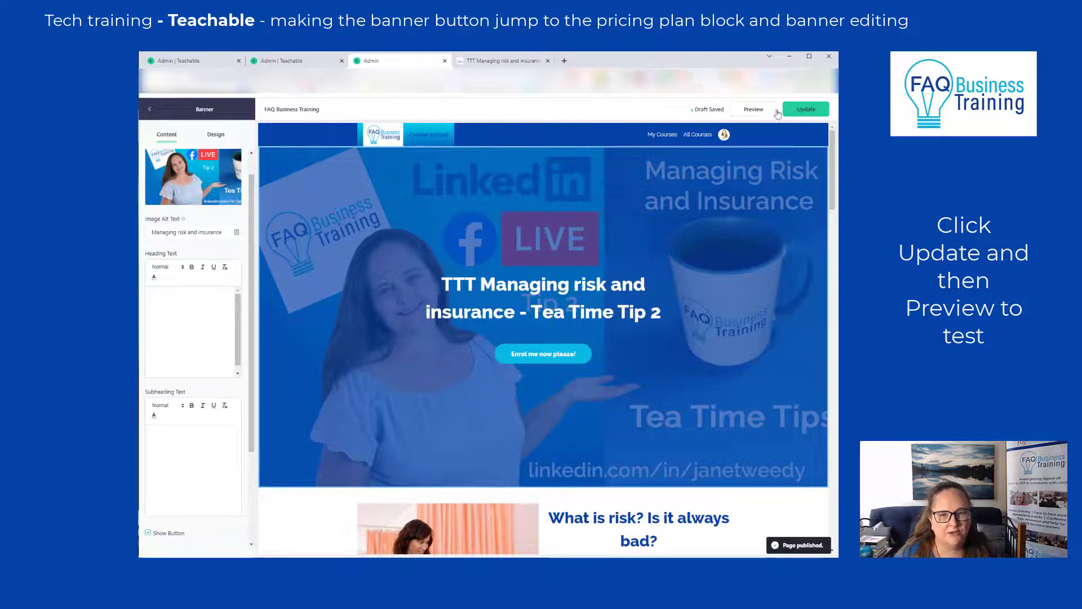
pyautogui.click(755, 110)
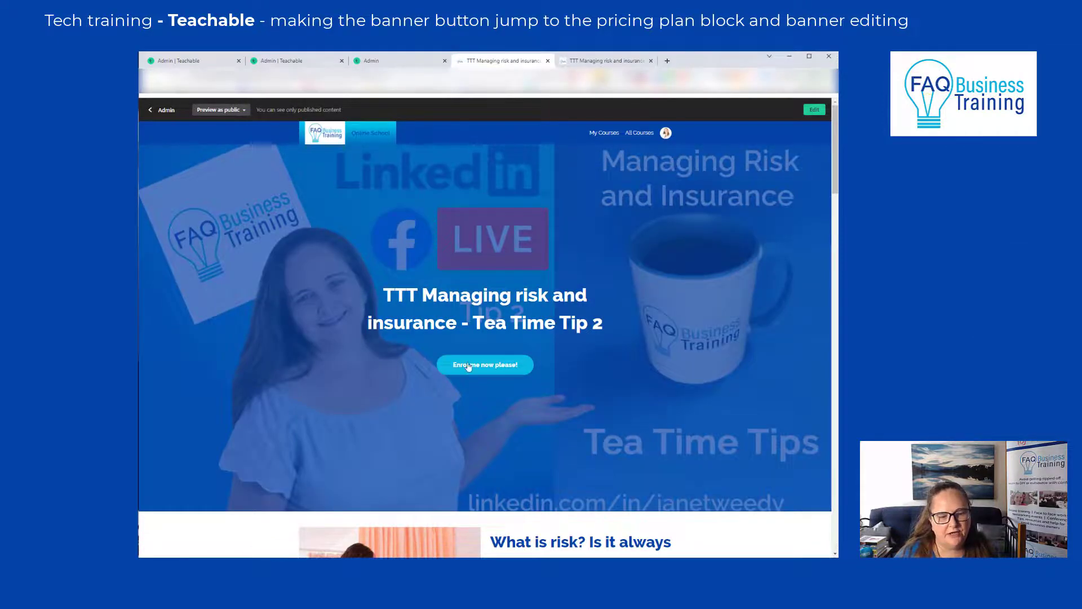
# Step: Test the banner's enrol button, compare the AUD and USD pricing plans, and proceed to checkout with the AUD plan
pyautogui.click(490, 367)
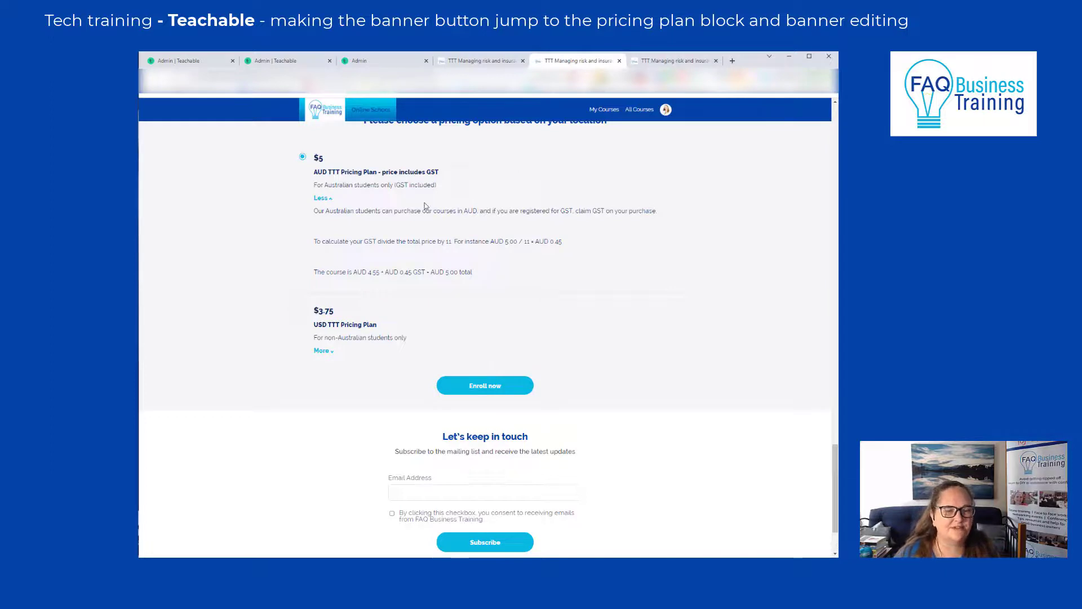
pyautogui.scroll(1, 429, 206)
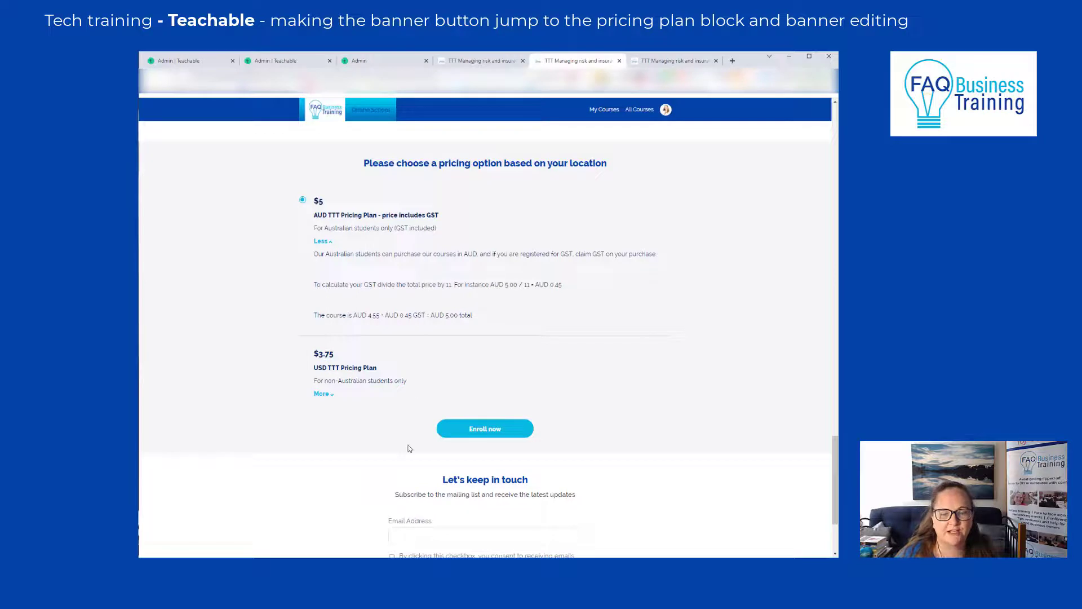
pyautogui.click(303, 353)
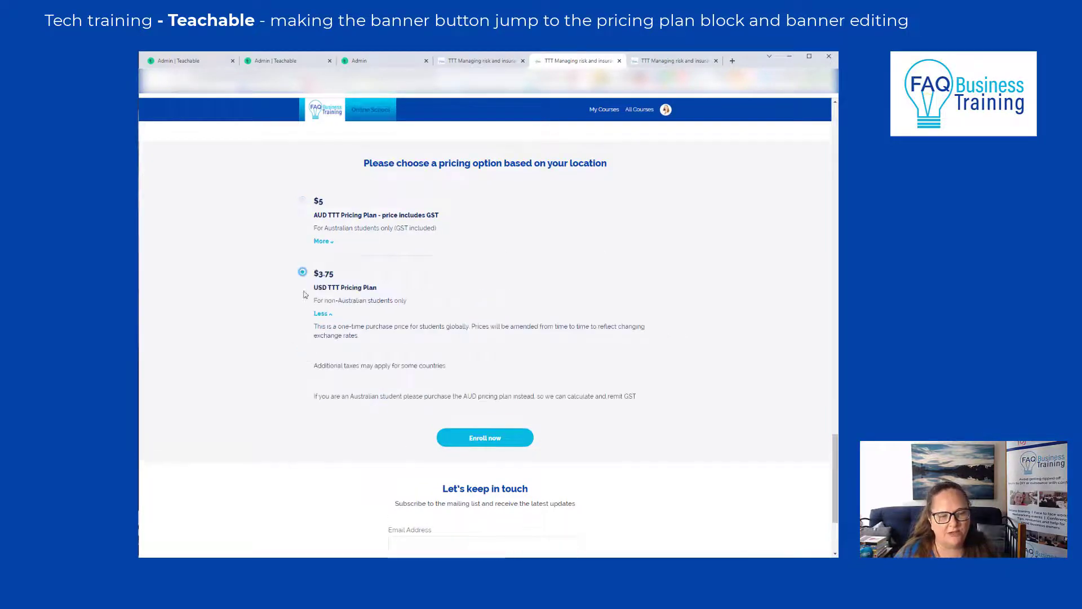
pyautogui.click(303, 200)
pyautogui.click(491, 432)
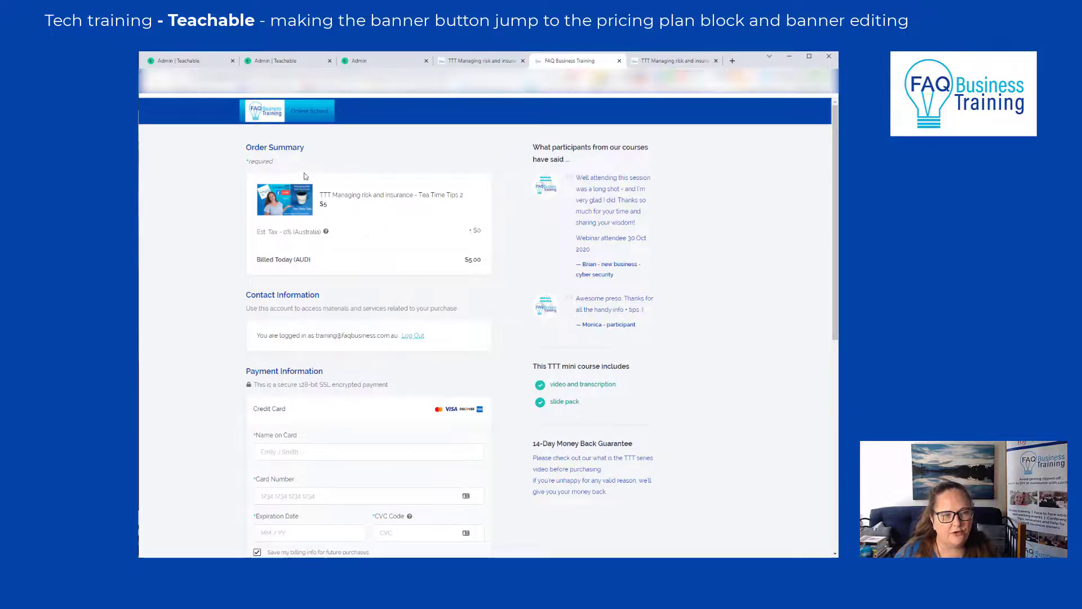
# Step: Close the checkout and latest preview pages, leave the sales page editor and open the site's Theme settings
pyautogui.click(620, 60)
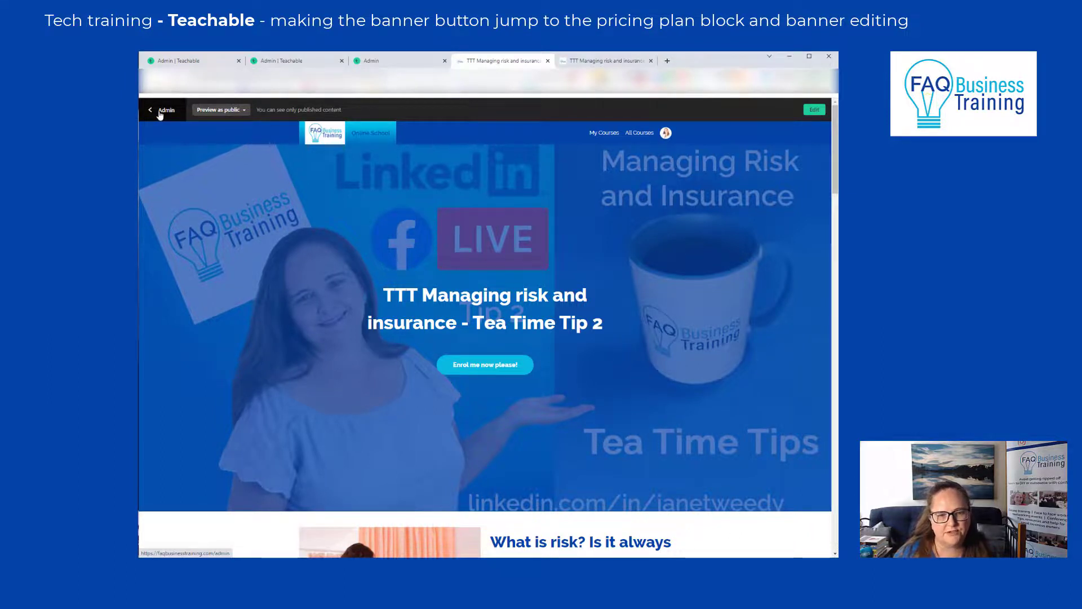
pyautogui.click(548, 60)
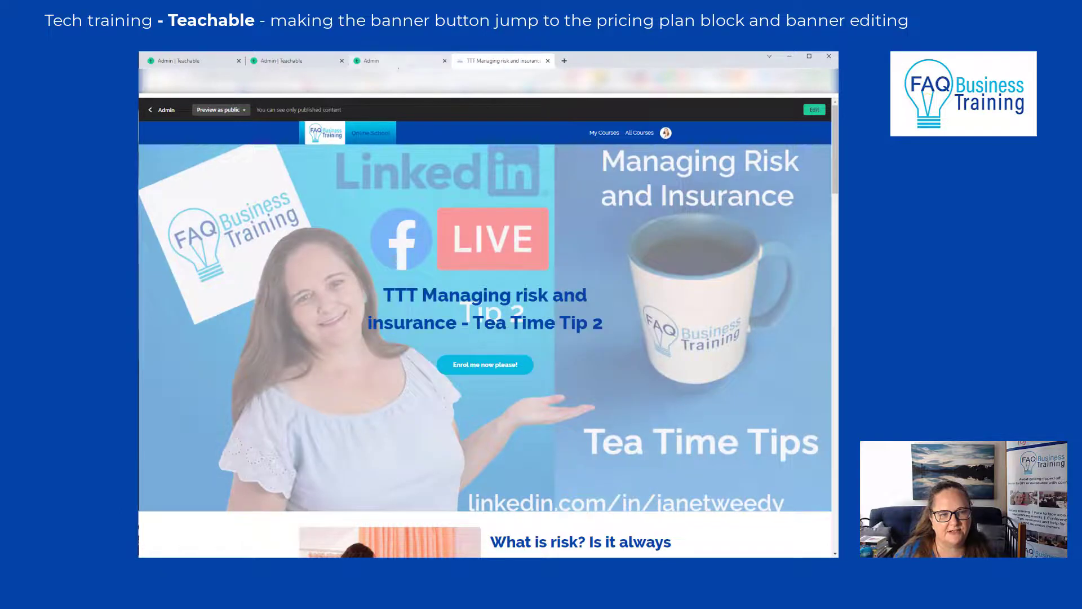
pyautogui.click(372, 61)
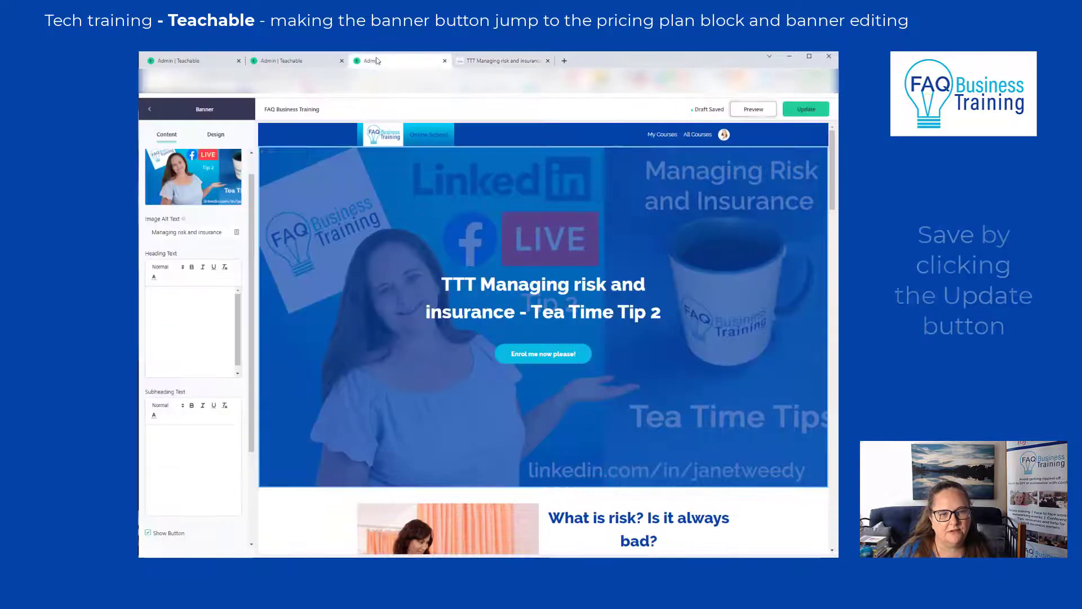
pyautogui.click(150, 110)
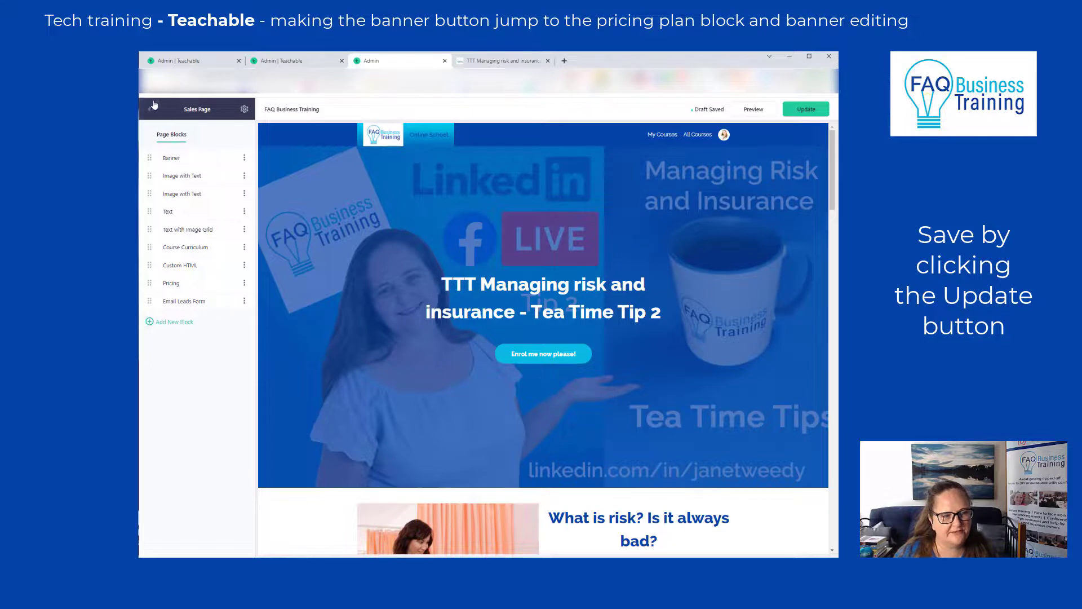
pyautogui.click(150, 110)
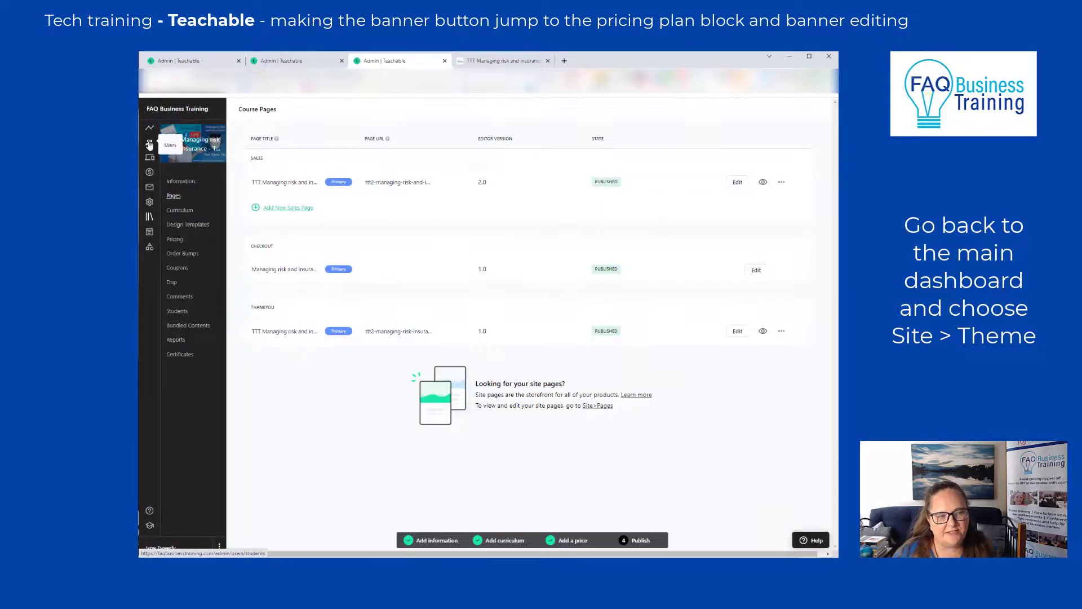
pyautogui.click(153, 160)
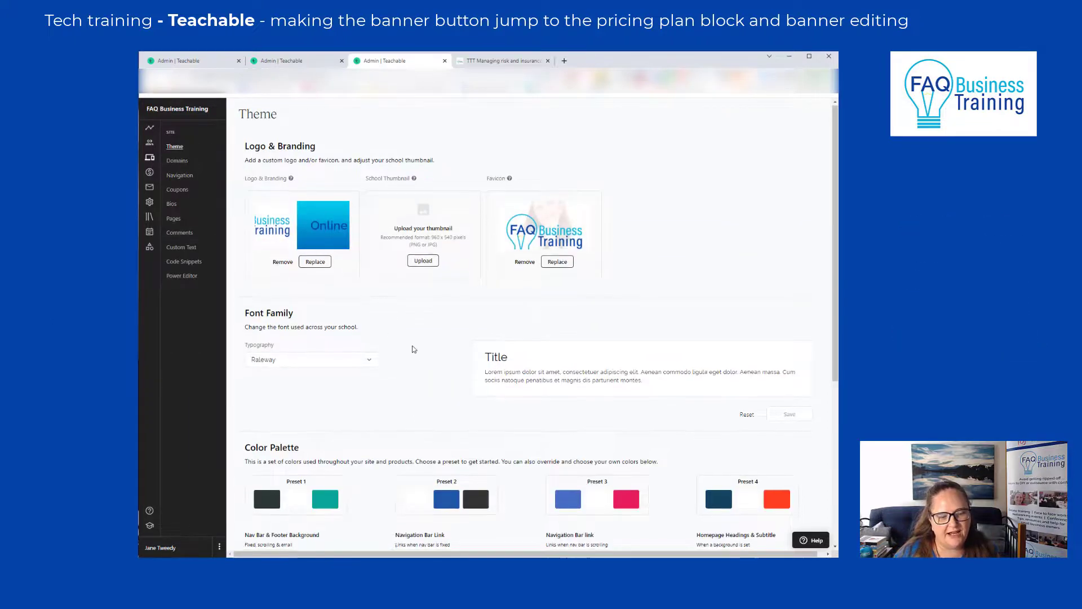
# Step: Change the site-wide Buttons & Links colour to green #09E33A in the Color Palette and save it
pyautogui.scroll(-3, 277, 254)
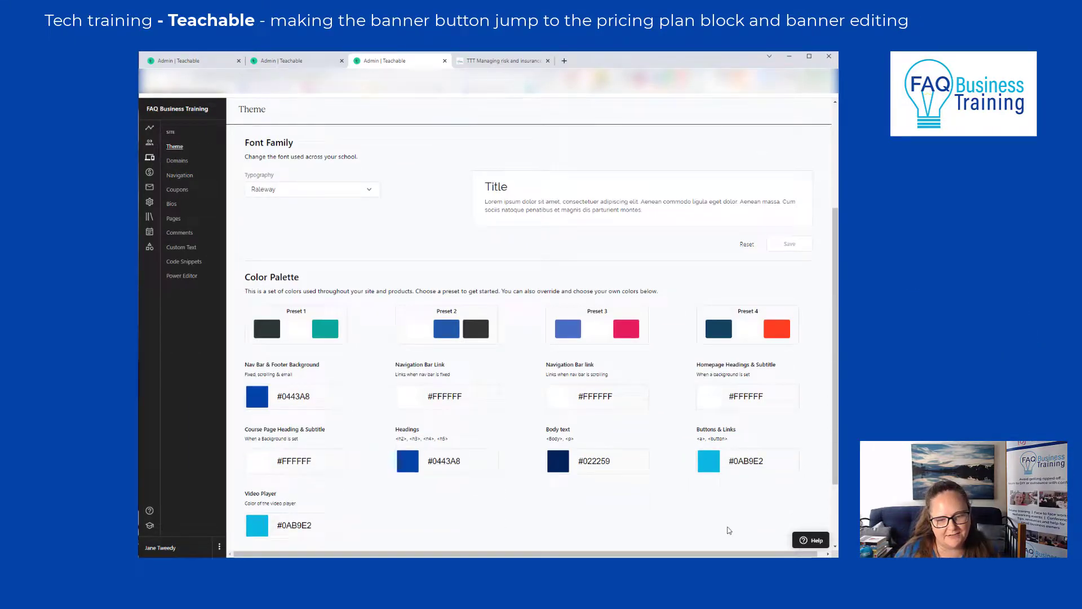
pyautogui.click(713, 463)
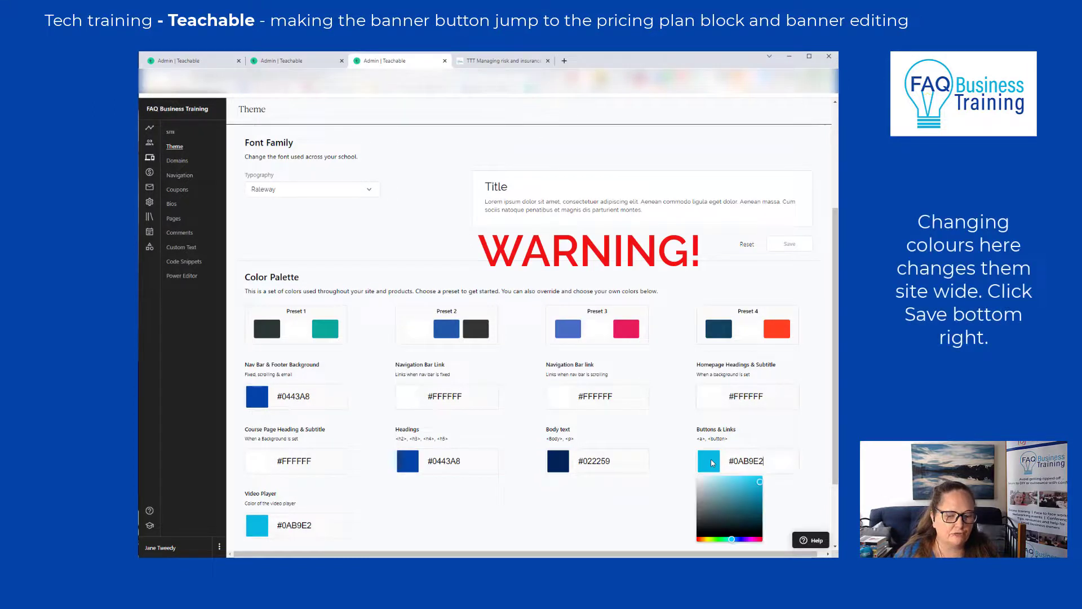
pyautogui.click(721, 540)
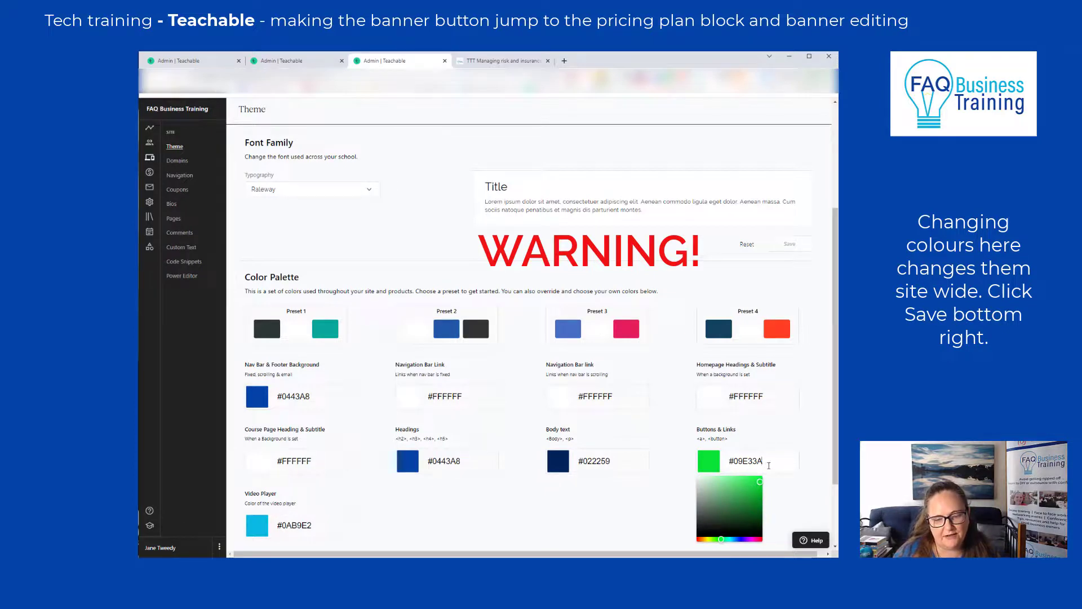
pyautogui.click(600, 505)
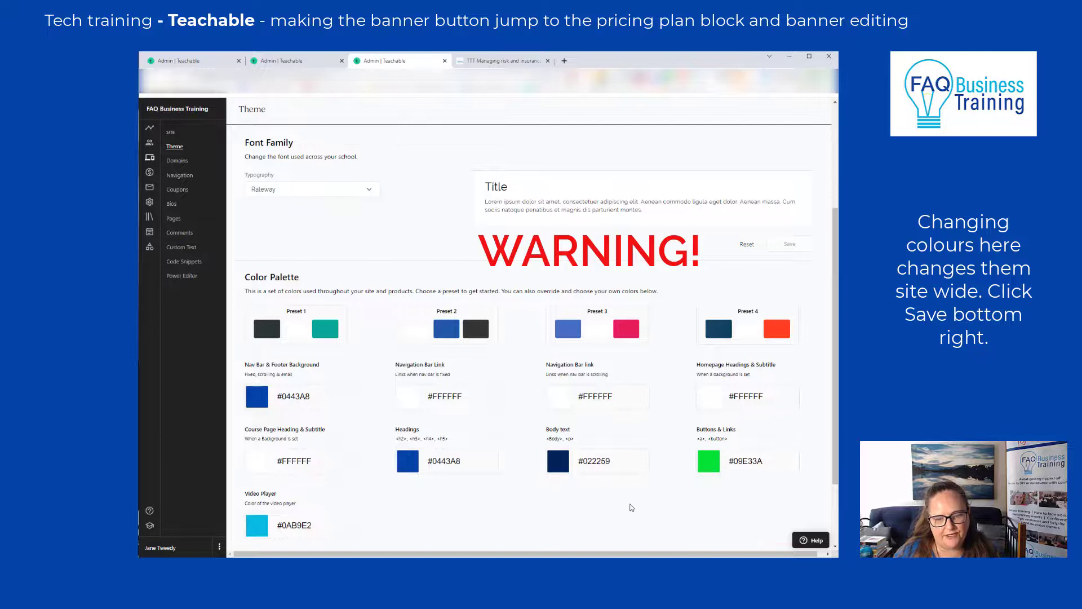
pyautogui.scroll(-2, 631, 508)
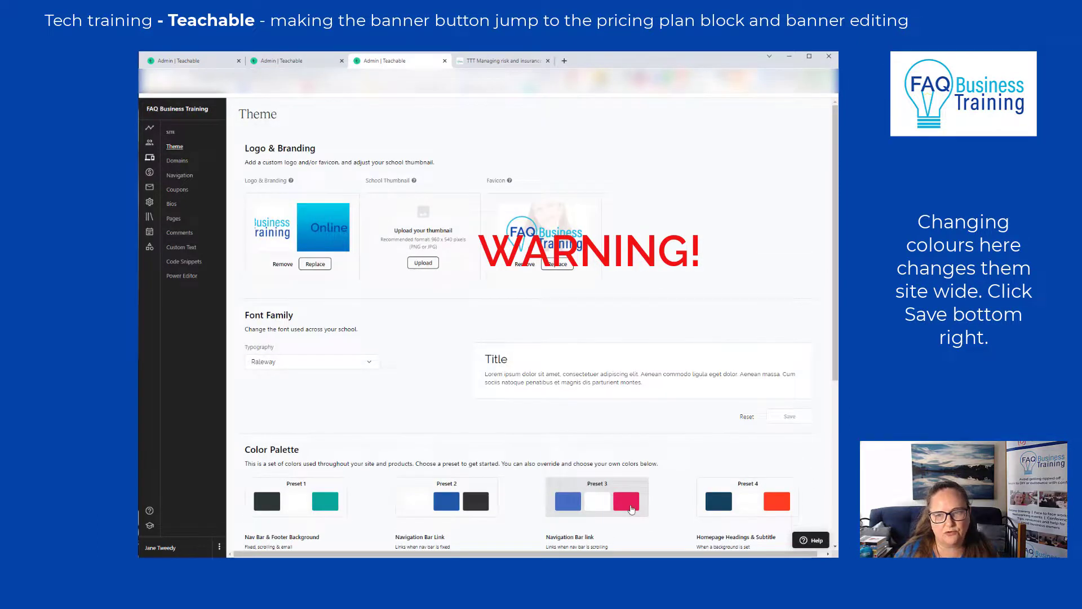
pyautogui.scroll(-5, 631, 508)
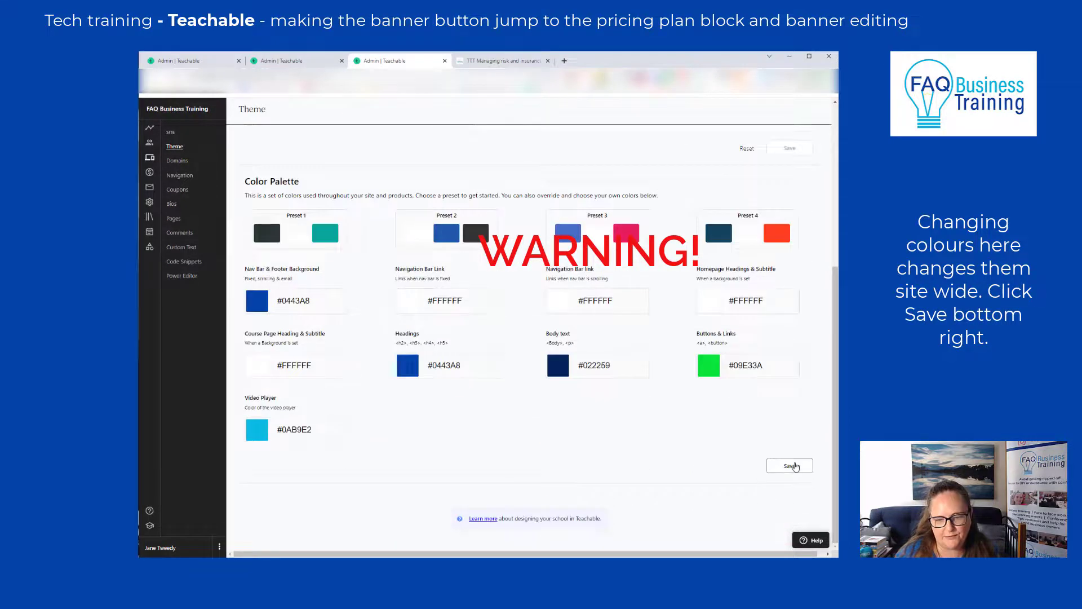
pyautogui.click(795, 466)
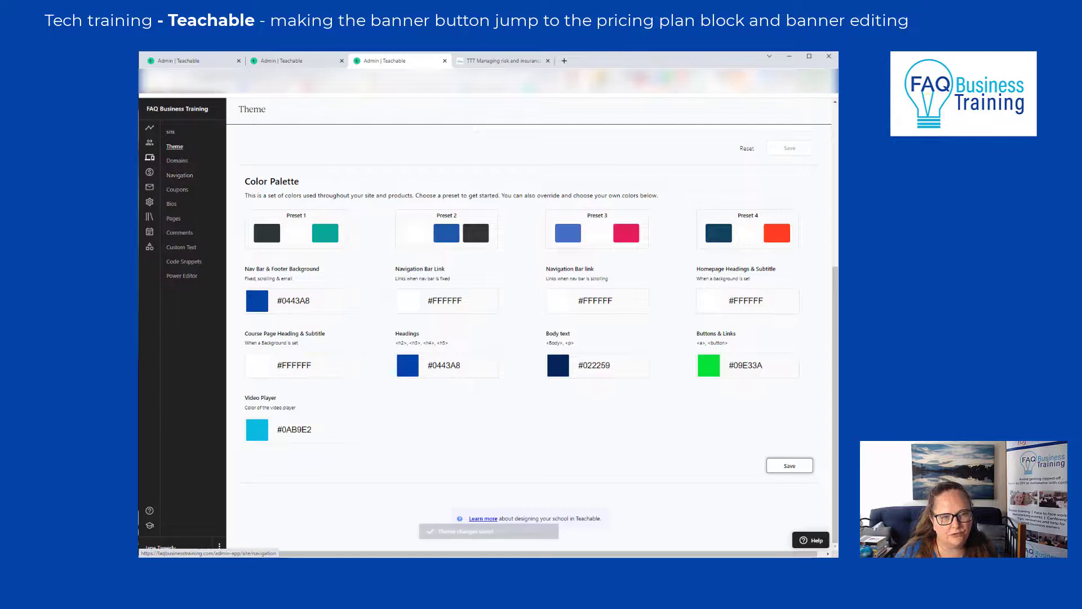
# Step: Refresh the sales page preview and check the banner button's colour
pyautogui.click(502, 60)
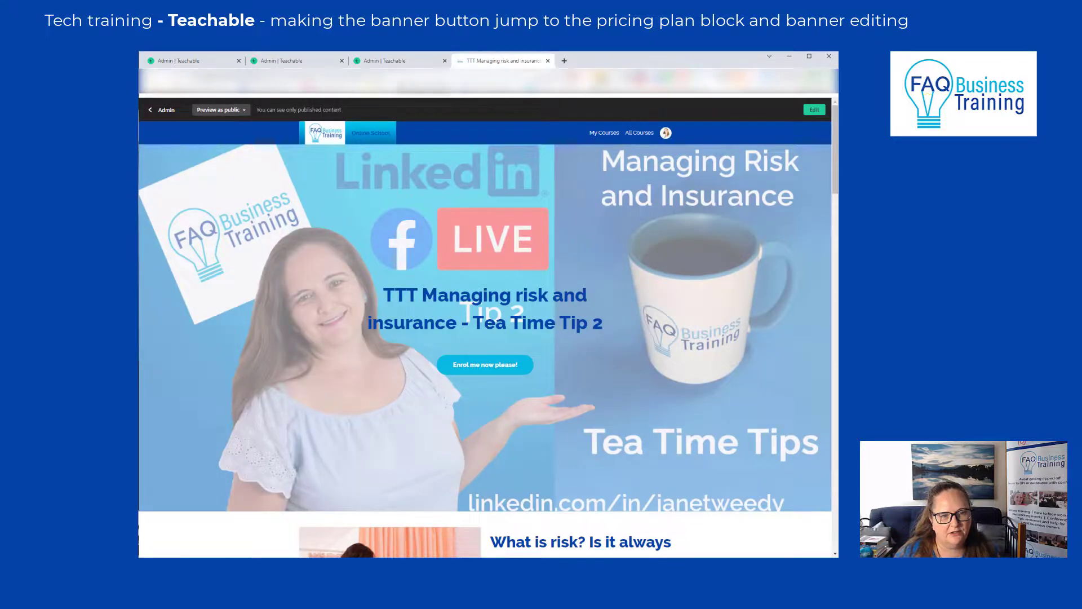
pyautogui.press('F5')
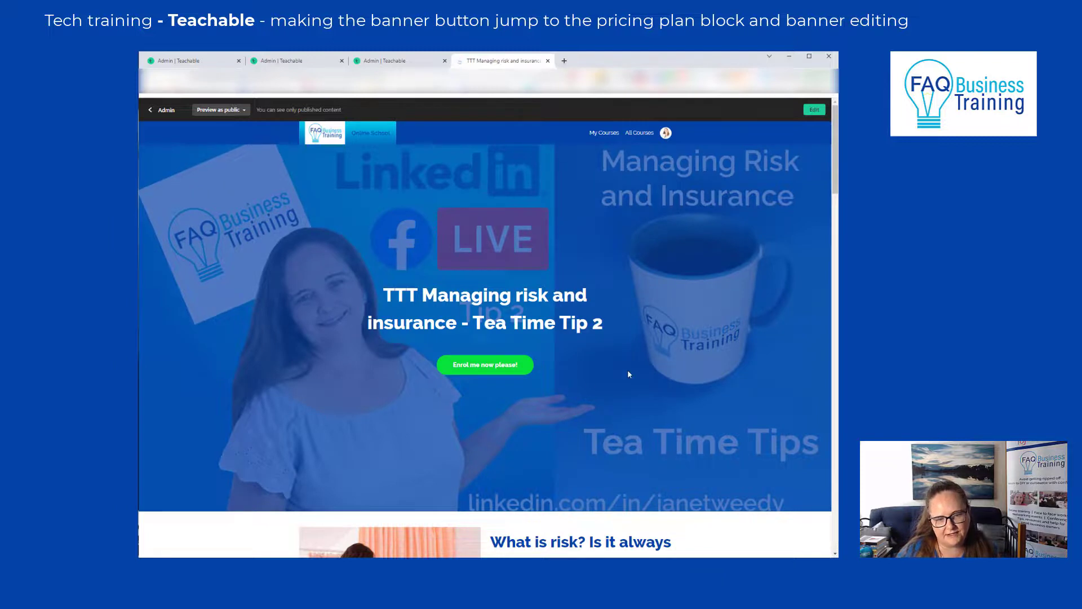
pyautogui.scroll(-3, 623, 374)
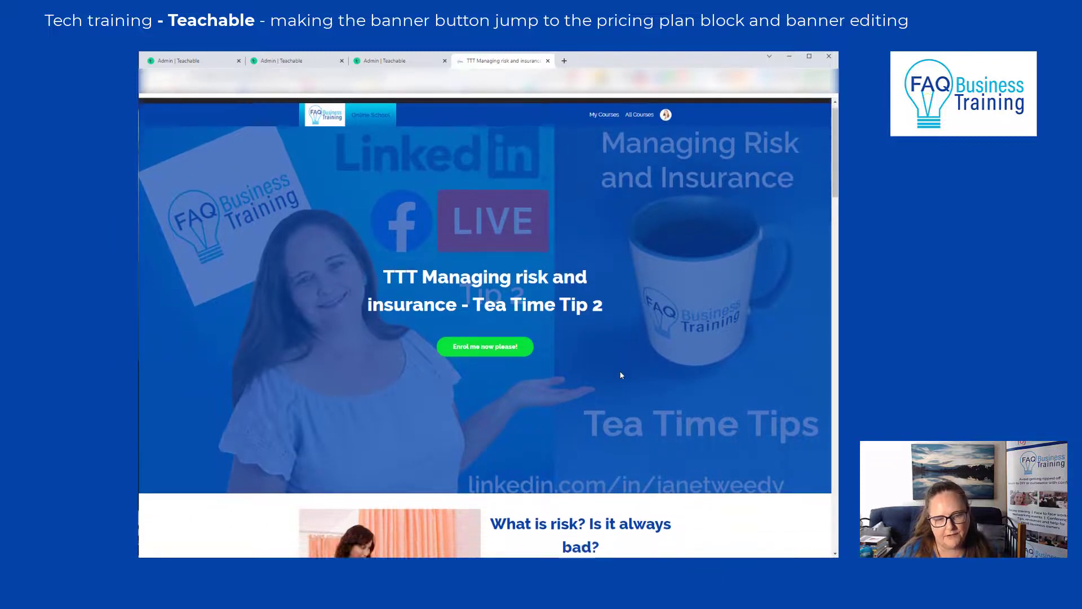
pyautogui.scroll(3, 620, 372)
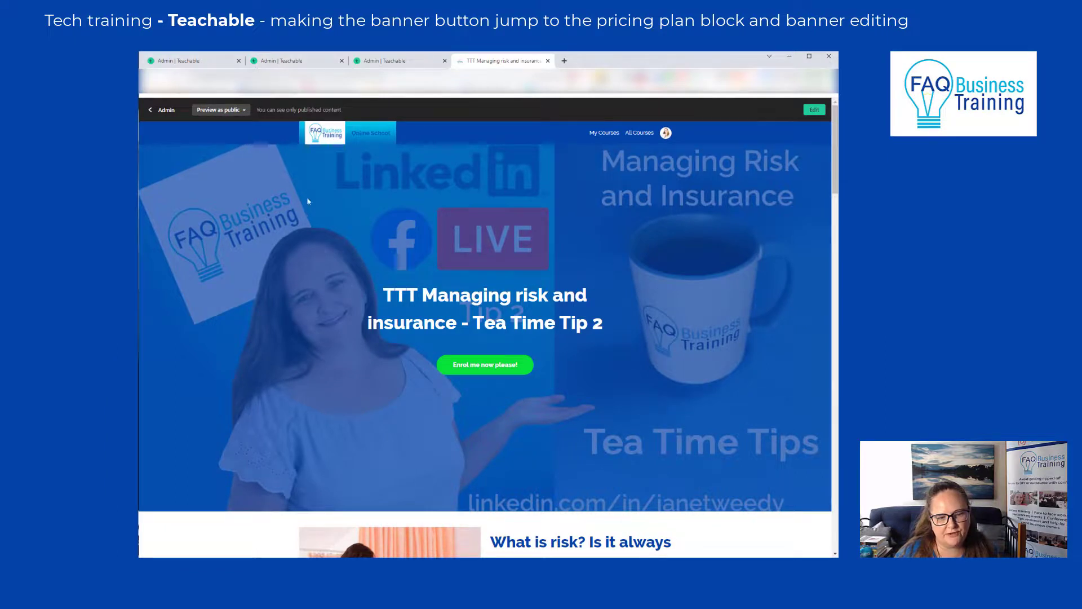
# Step: Set the theme's Buttons & Links colour back to #0AB9E2 and save the Color Palette
pyautogui.click(383, 60)
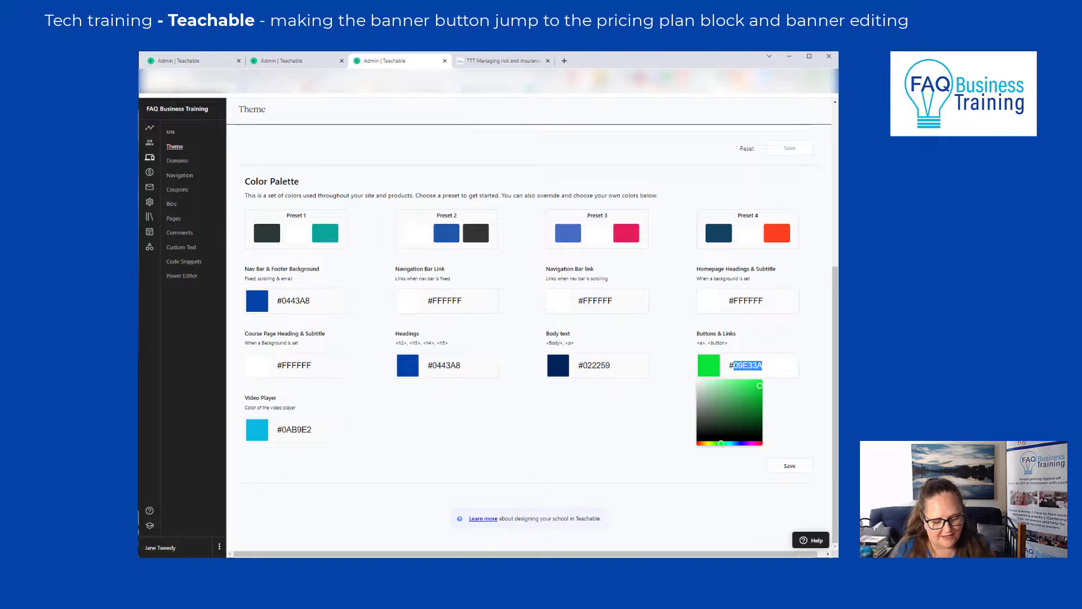
pyautogui.write('0AB')
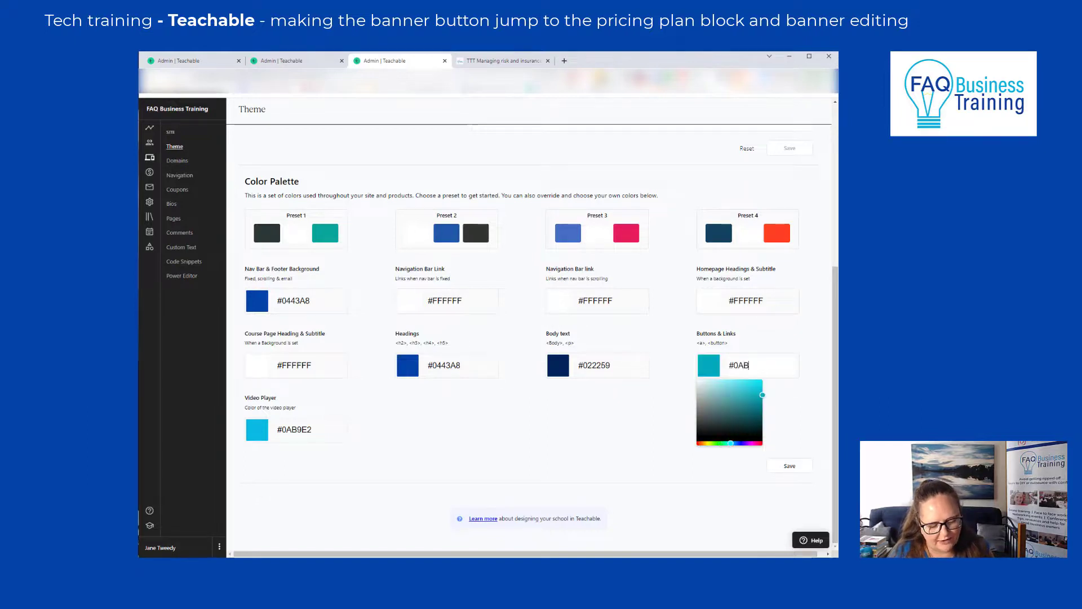
pyautogui.write('9E2')
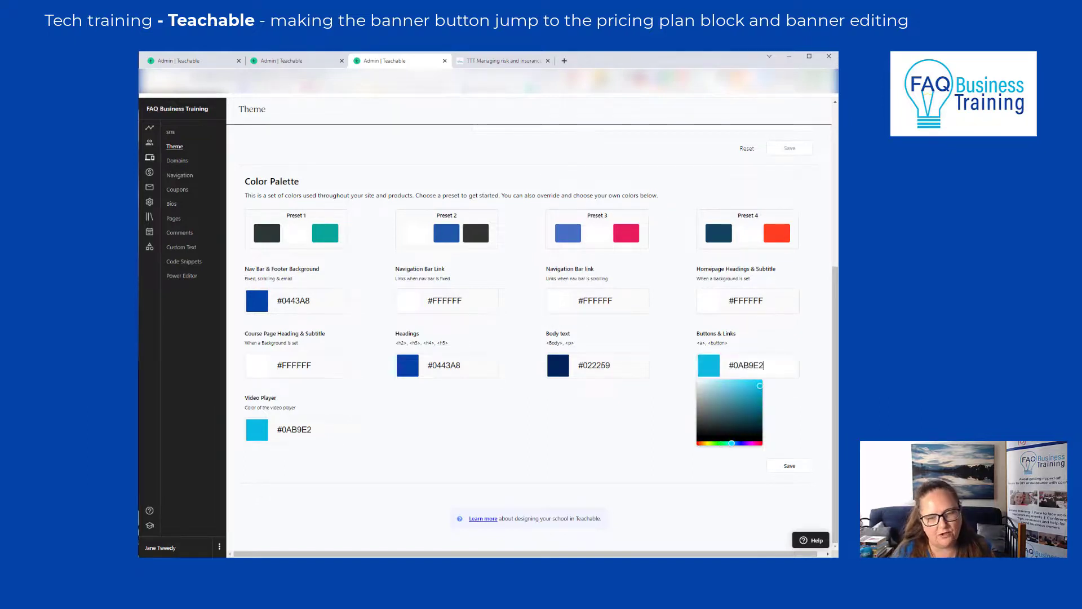
pyautogui.click(791, 467)
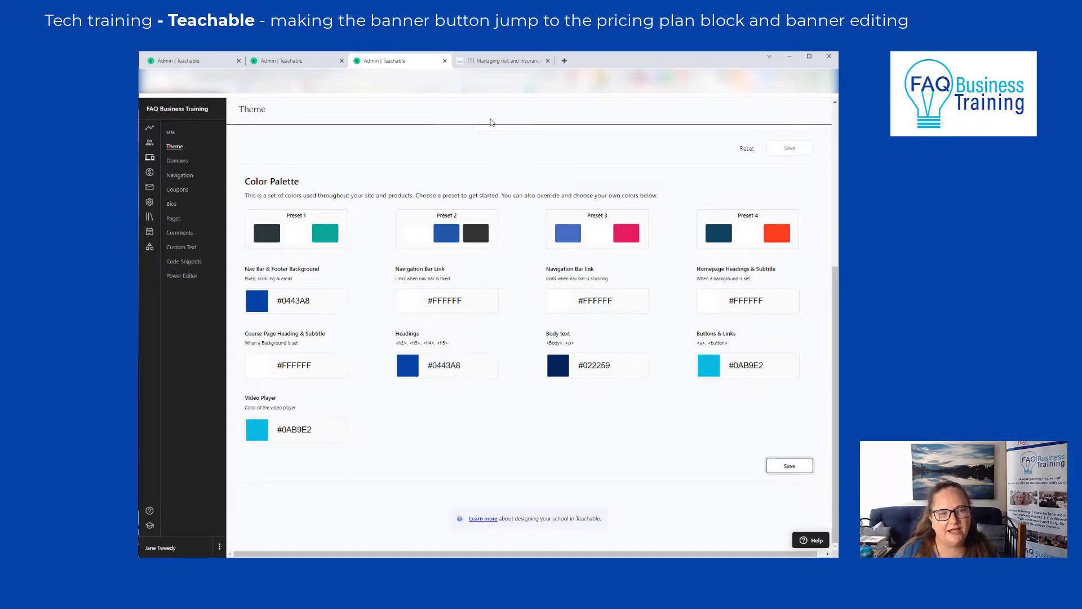
# Step: Test the enrol button's jump to the pricing block again from the sales page preview and look back up the page
pyautogui.click(486, 62)
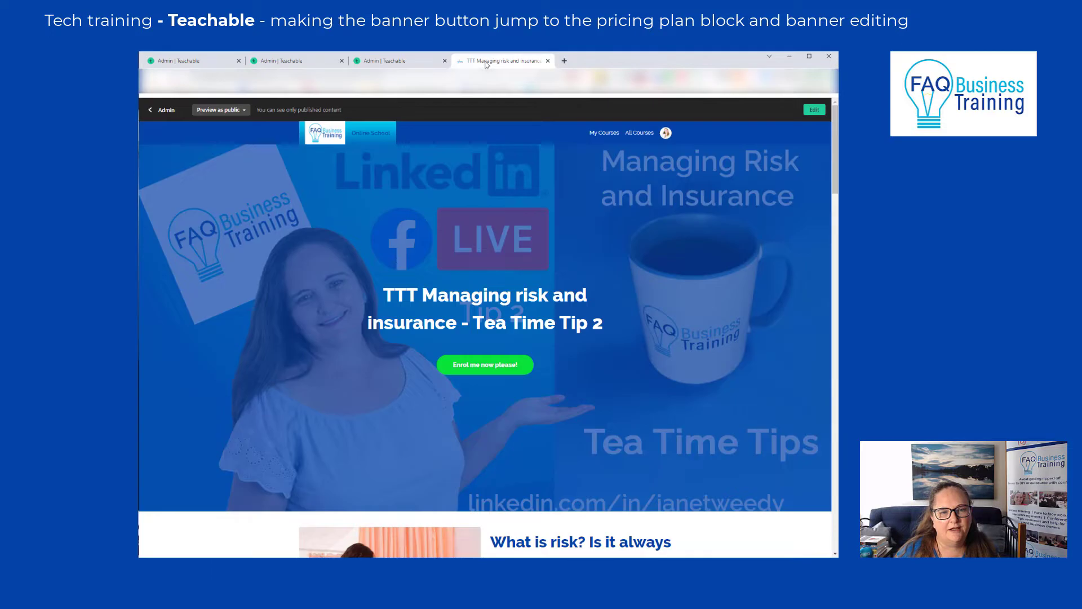
pyautogui.click(492, 372)
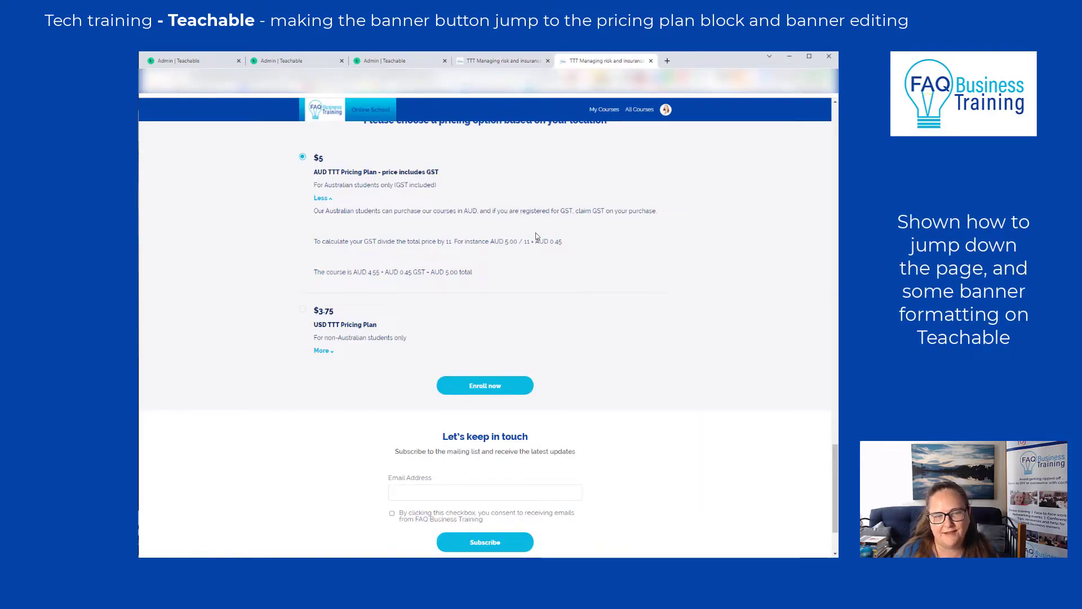
pyautogui.scroll(20, 538, 257)
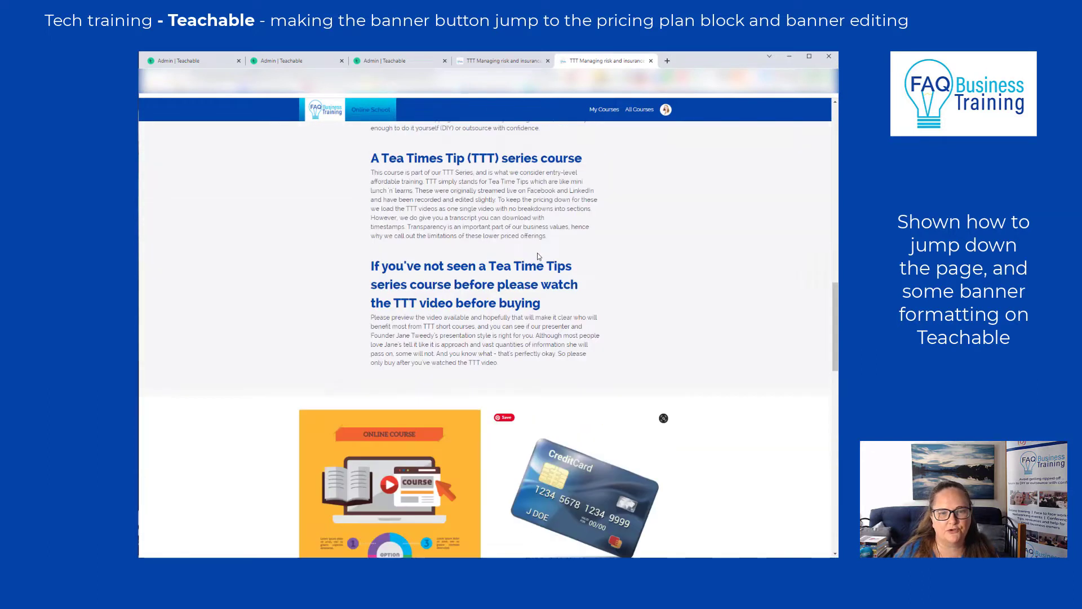